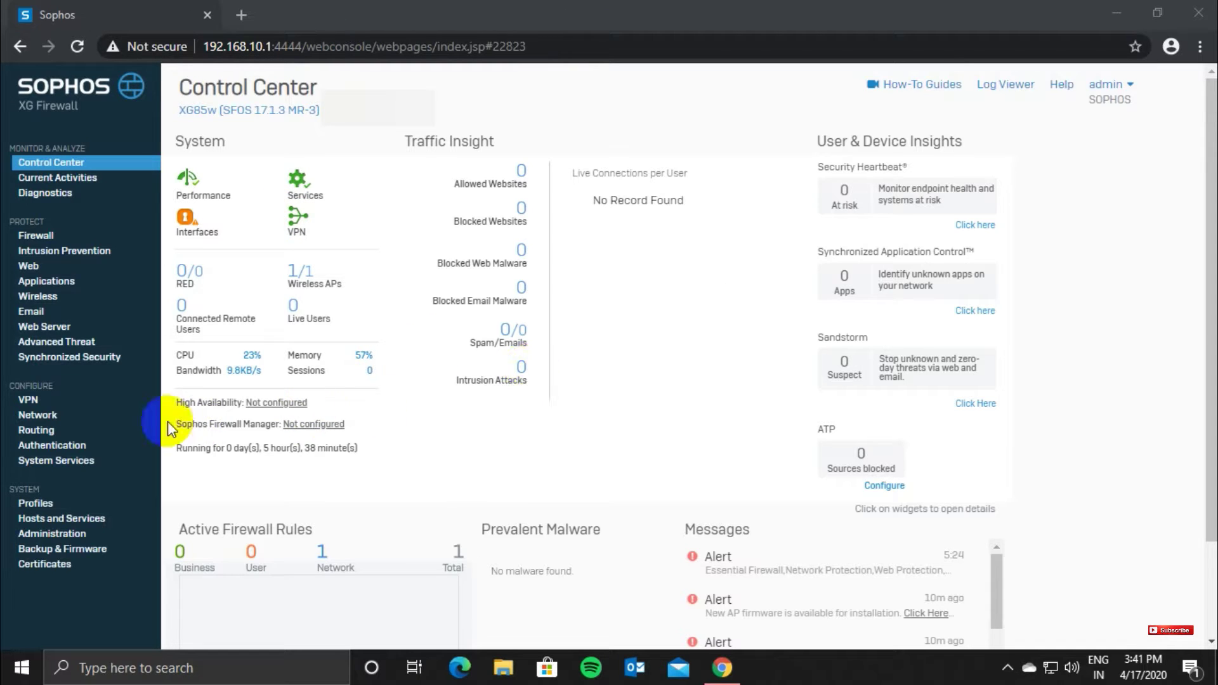
# Step: Start a new local user under Authentication > Users with the username and description 'test'
pyautogui.click(61, 444)
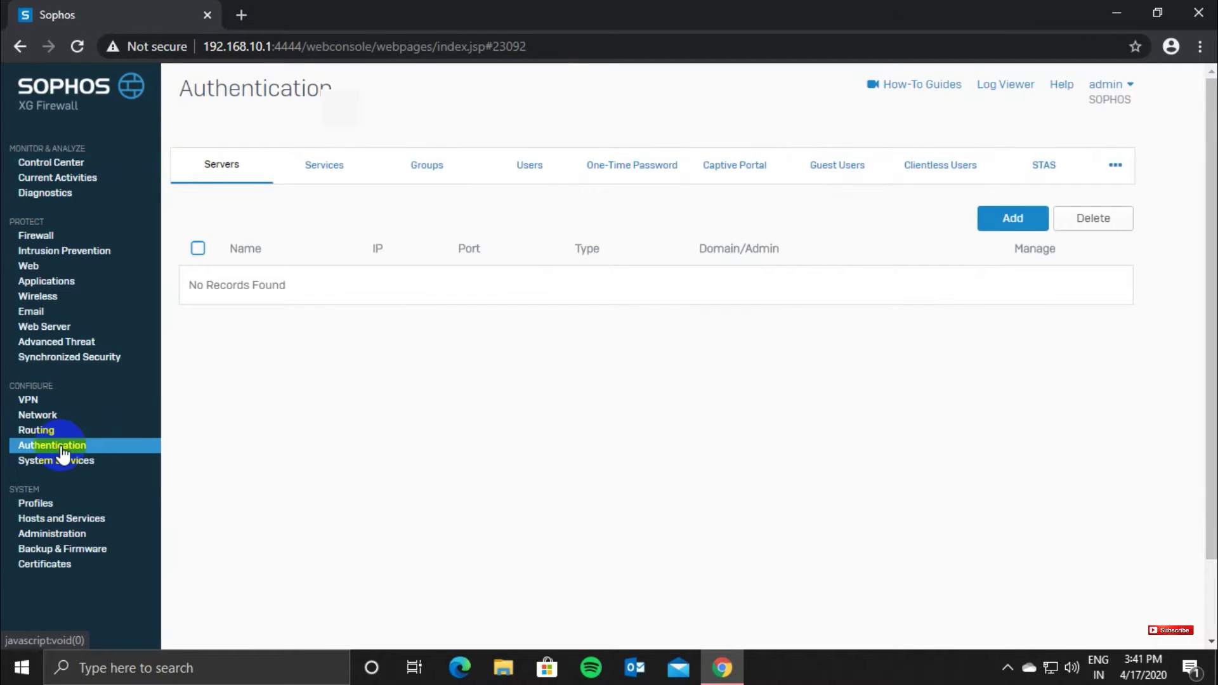
pyautogui.click(528, 165)
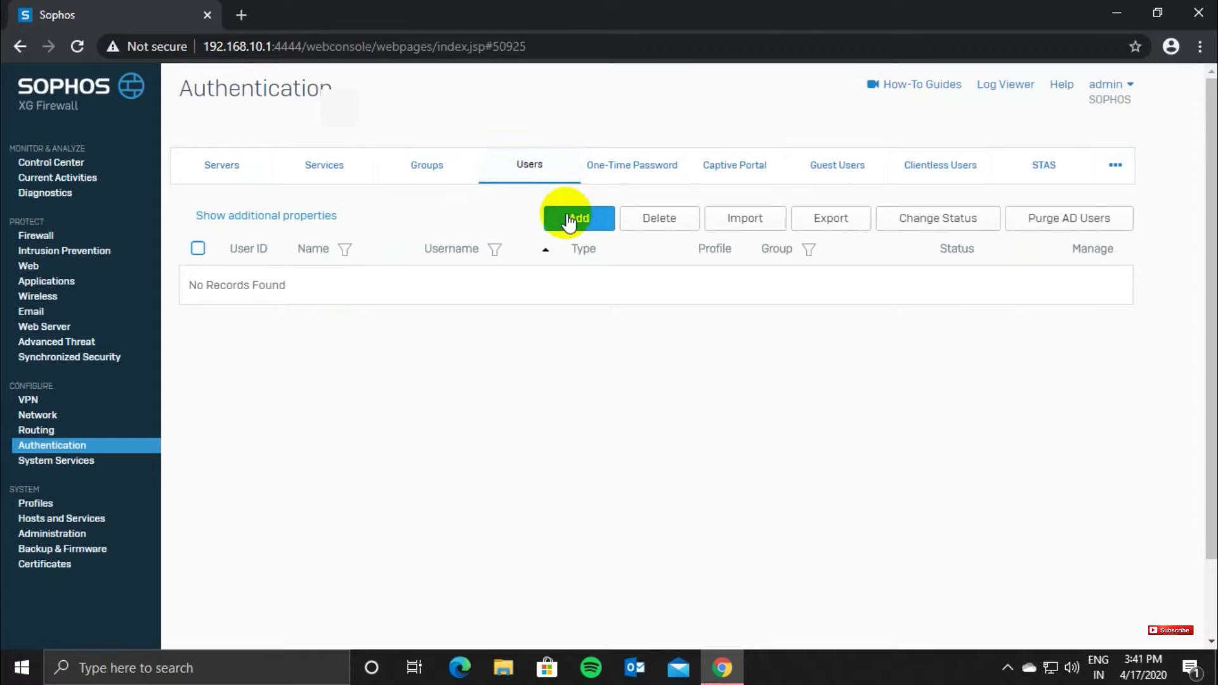
pyautogui.click(566, 215)
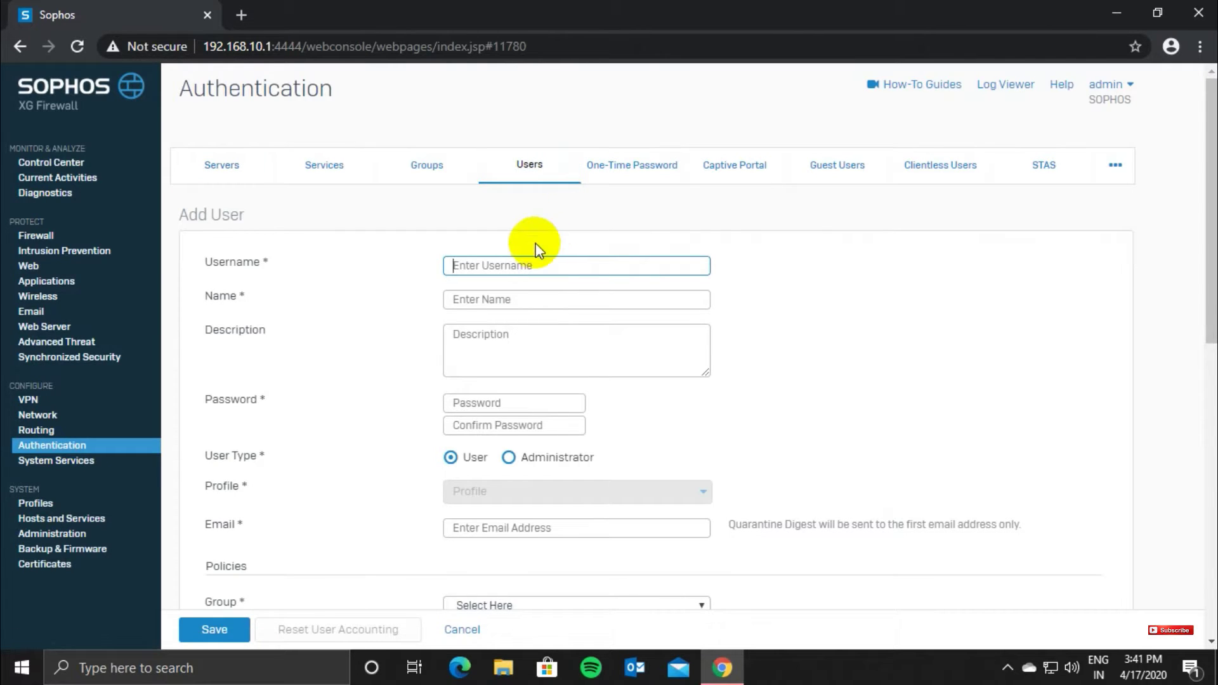
pyautogui.write('avinash')
pyautogui.press('Tab')
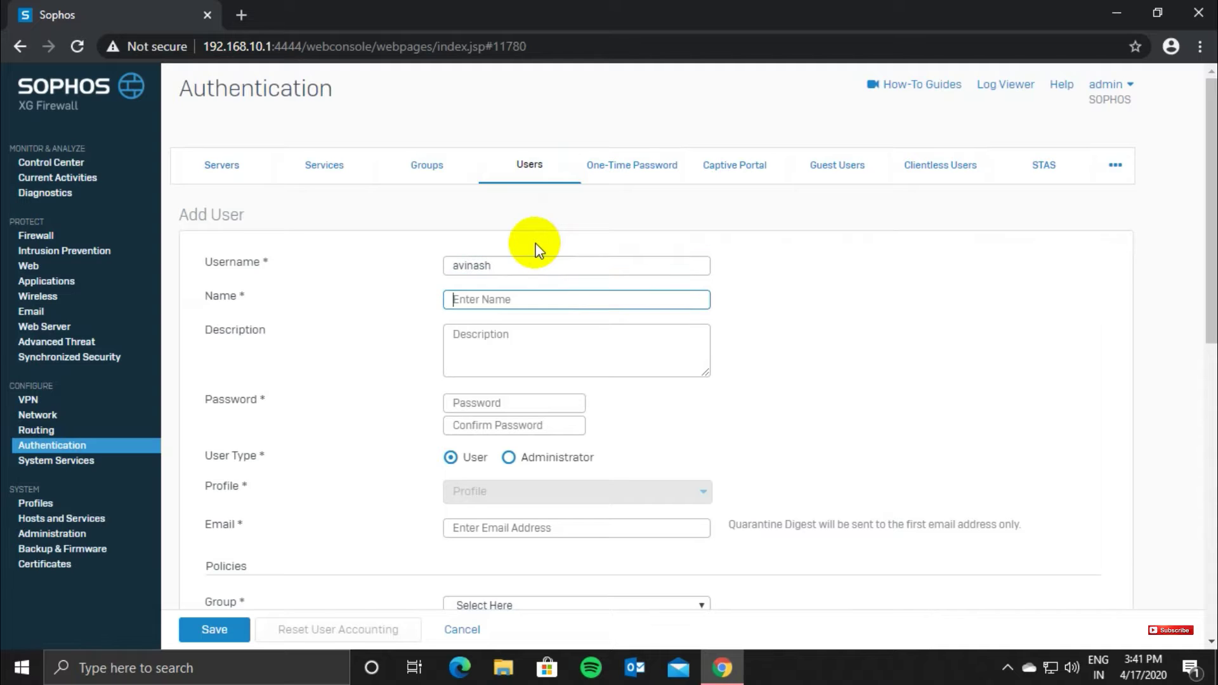
pyautogui.write('avinash')
pyautogui.press('Tab')
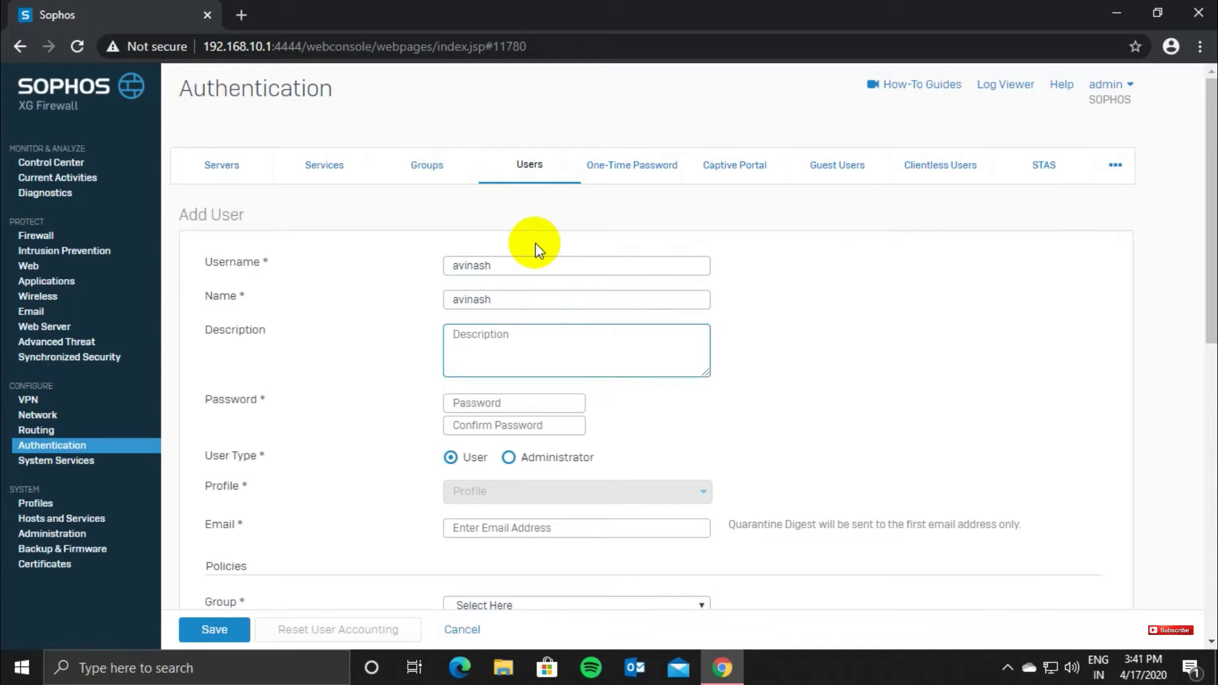
pyautogui.write('test')
# Step: Enter and confirm the user's password, then fill in the user's e-mail address
pyautogui.press('Tab')
pyautogui.press('Tab')
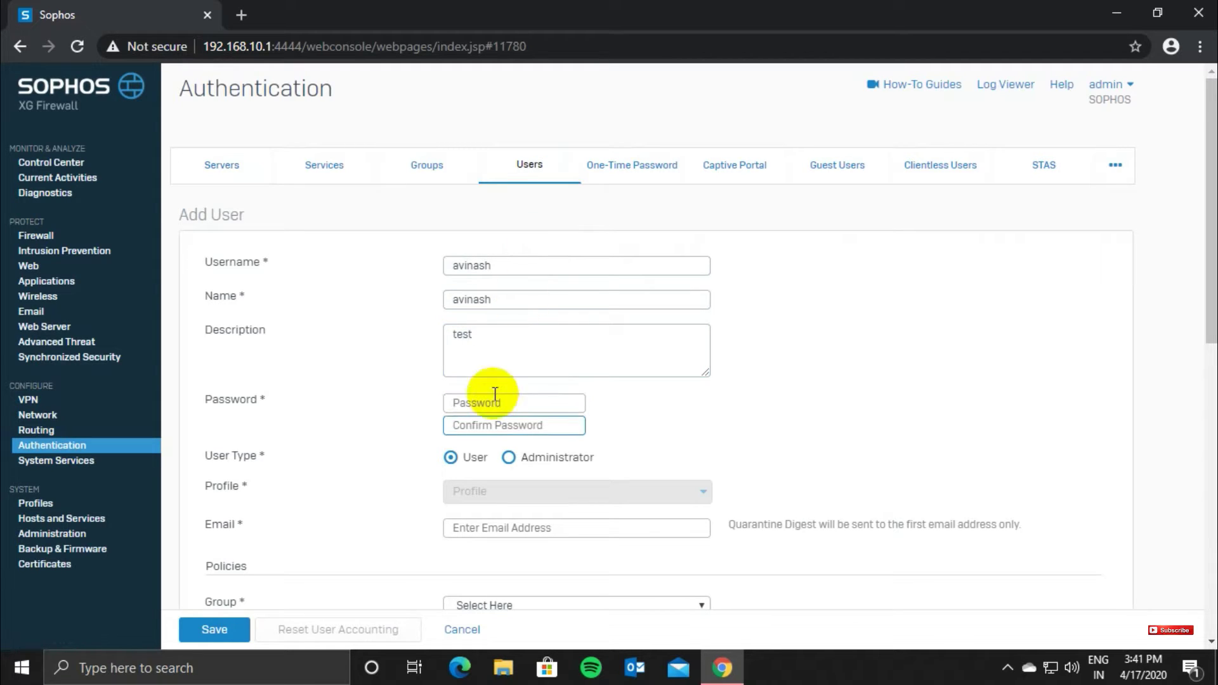
pyautogui.click(494, 398)
pyautogui.write('12')
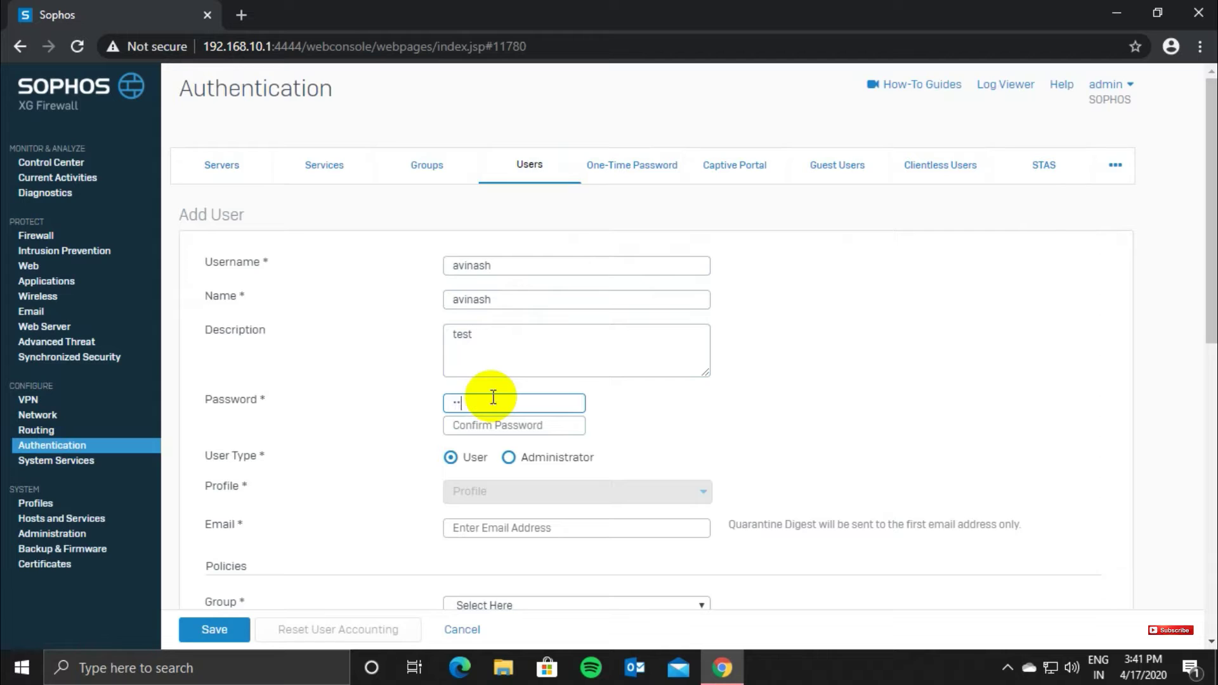
pyautogui.write('34567890')
pyautogui.press('Tab')
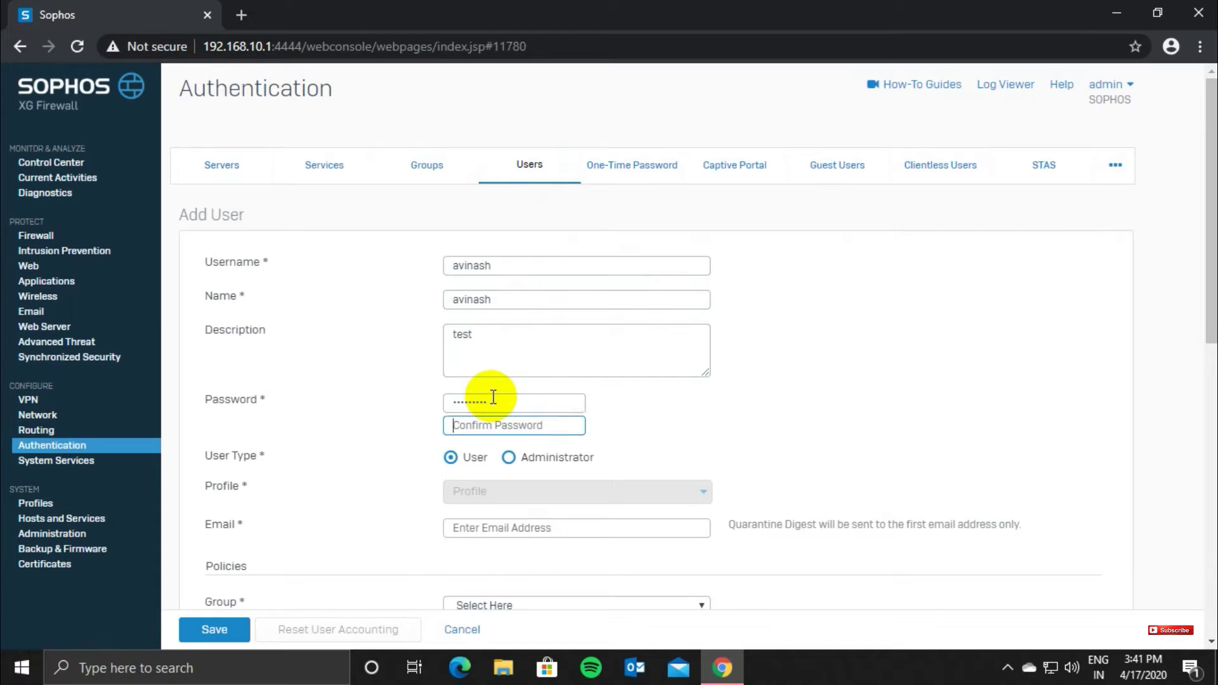
pyautogui.write('1234567890')
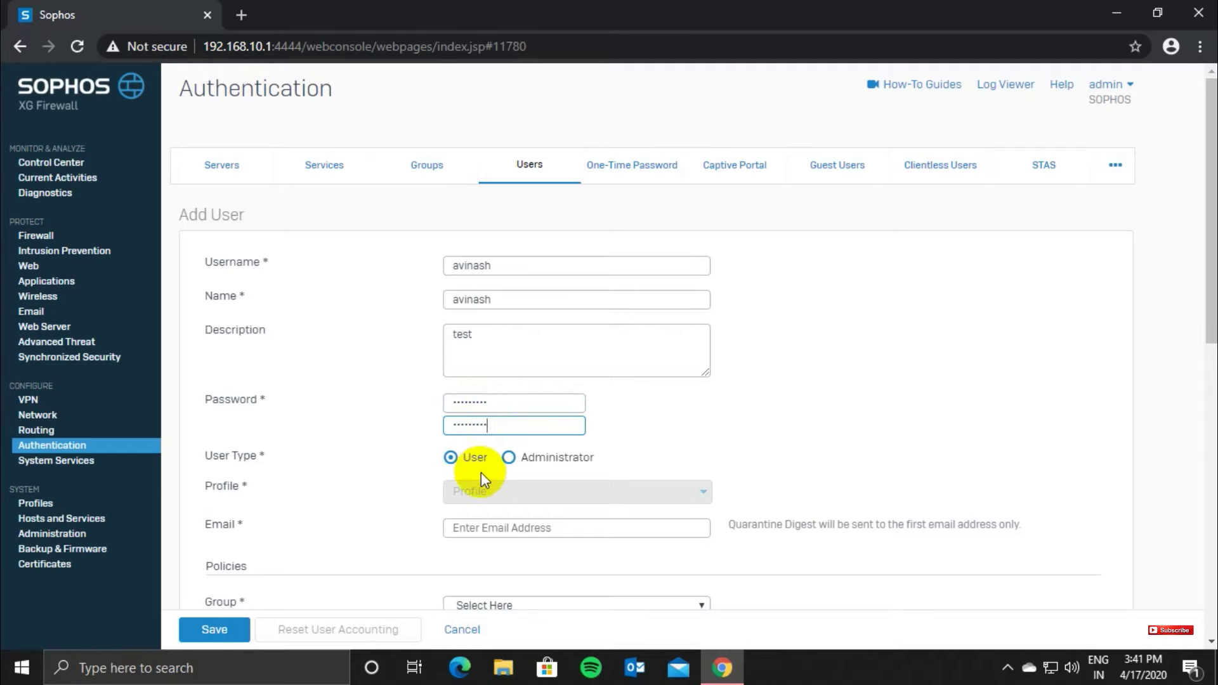
pyautogui.click(482, 526)
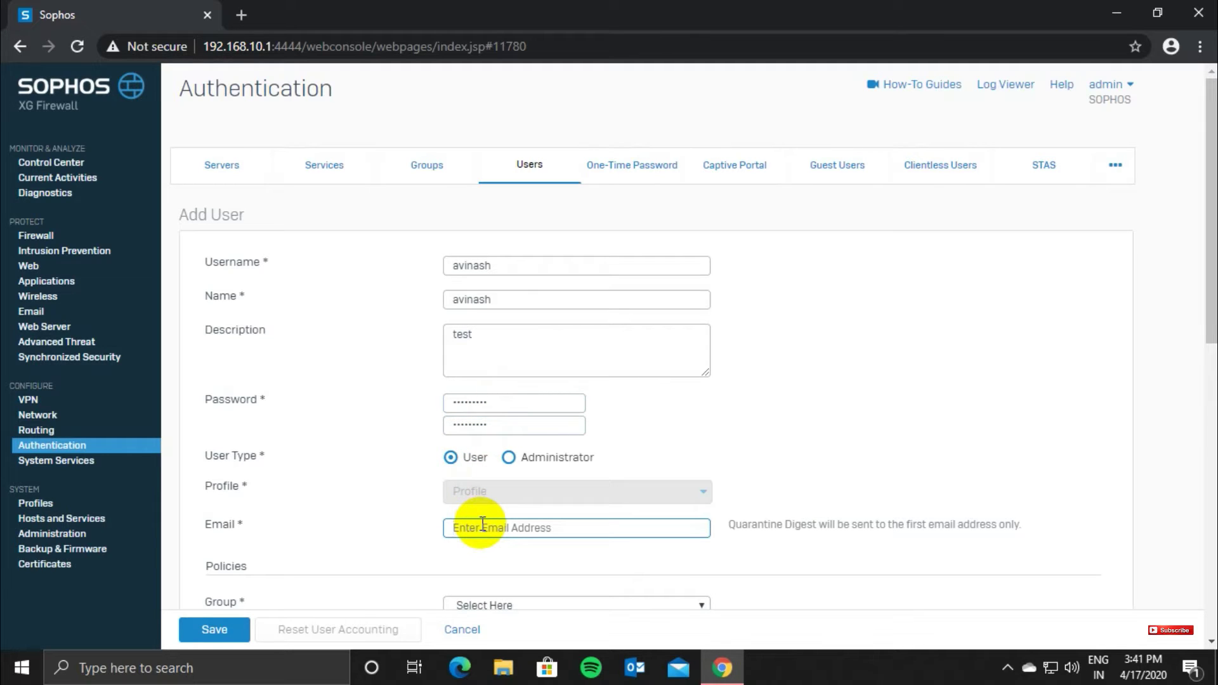
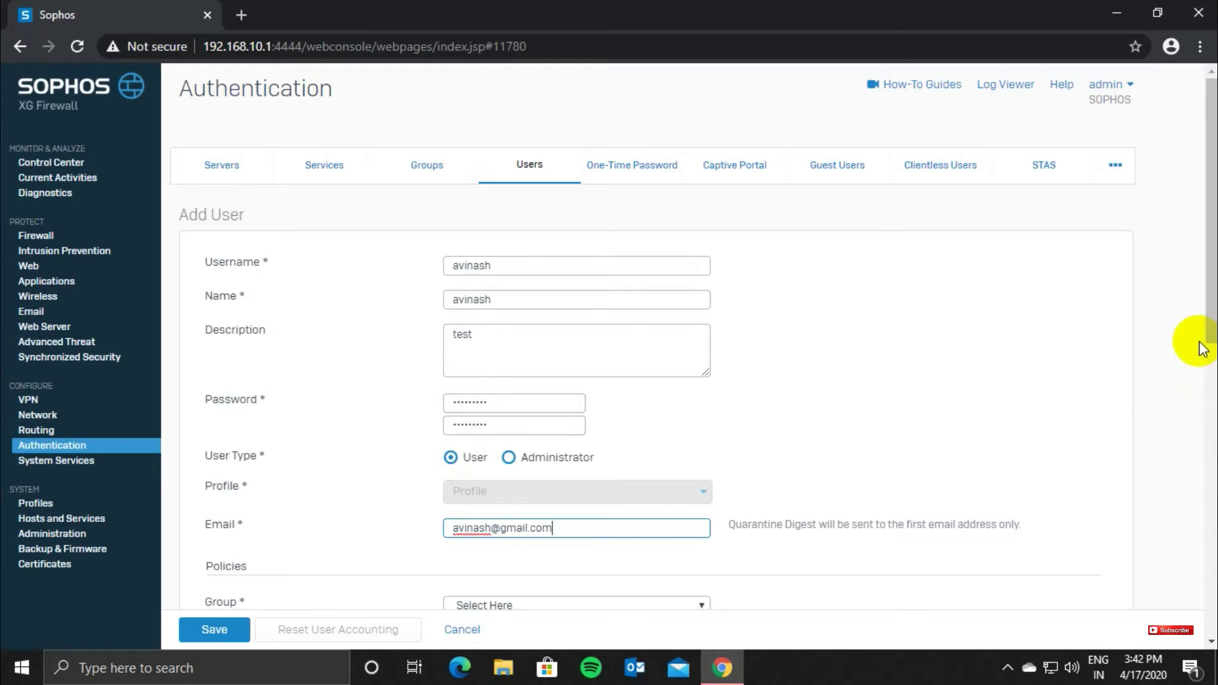
pyautogui.moveTo(1206, 313); pyautogui.dragTo(1196, 590)
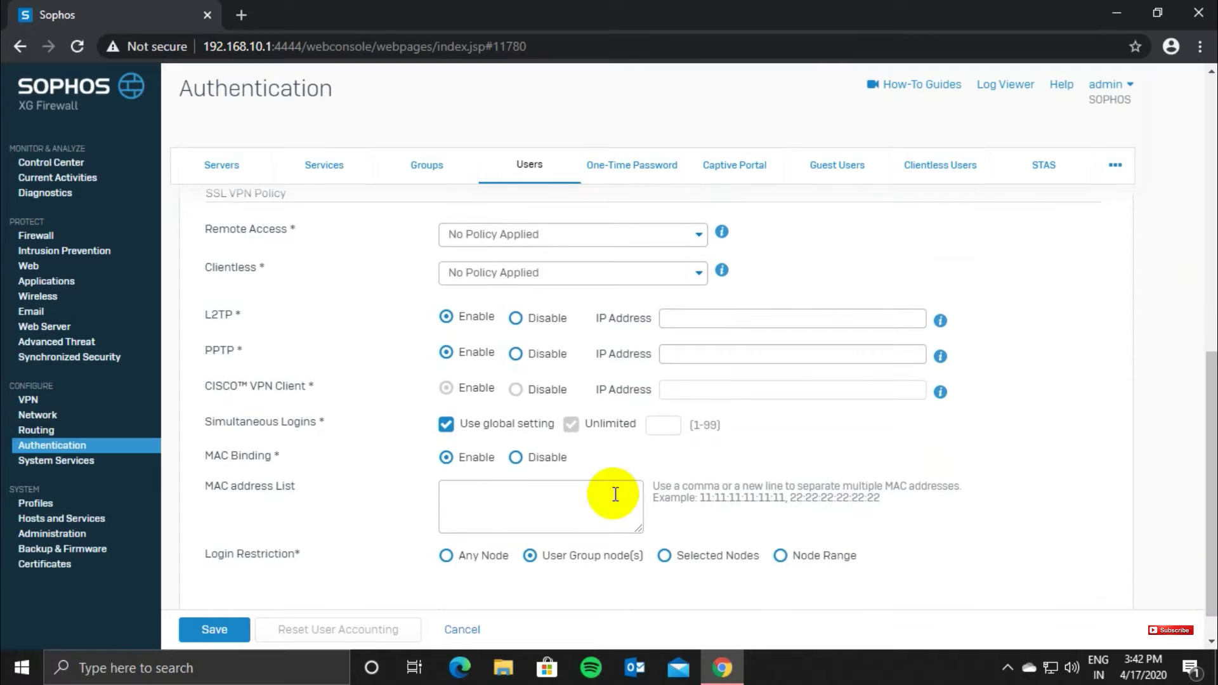
# Step: Set MAC Binding to Disable and attempt to save the user, triggering the group warning
pyautogui.click(552, 501)
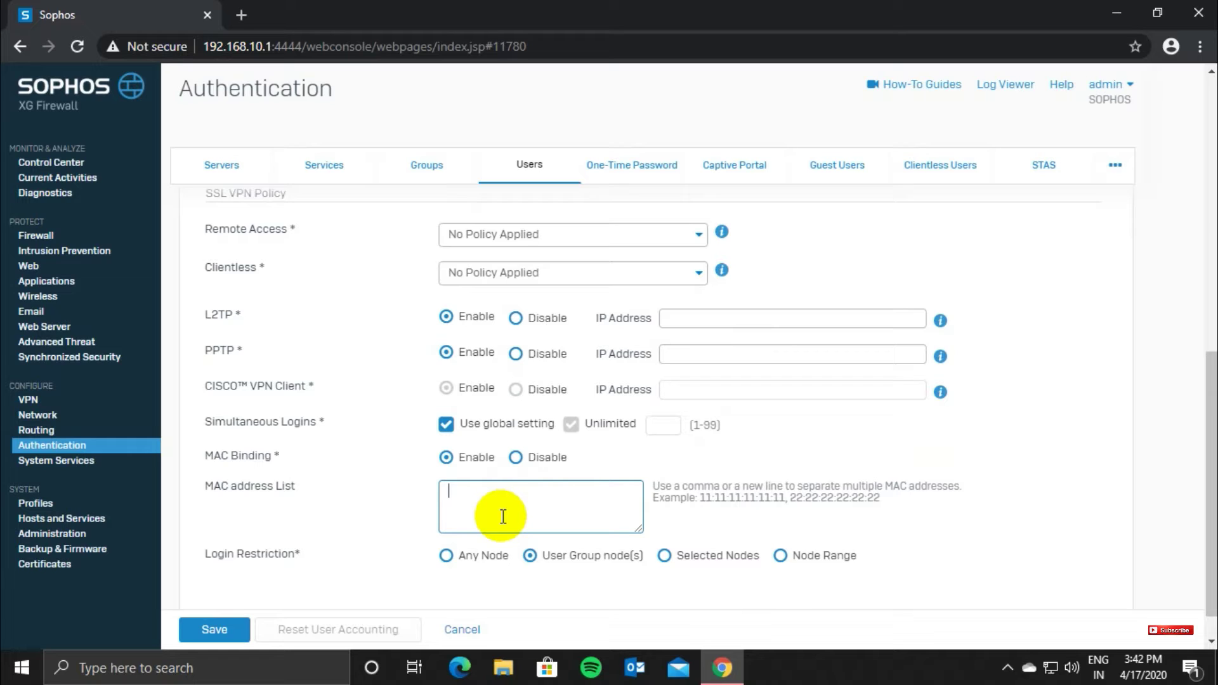
pyautogui.click(516, 459)
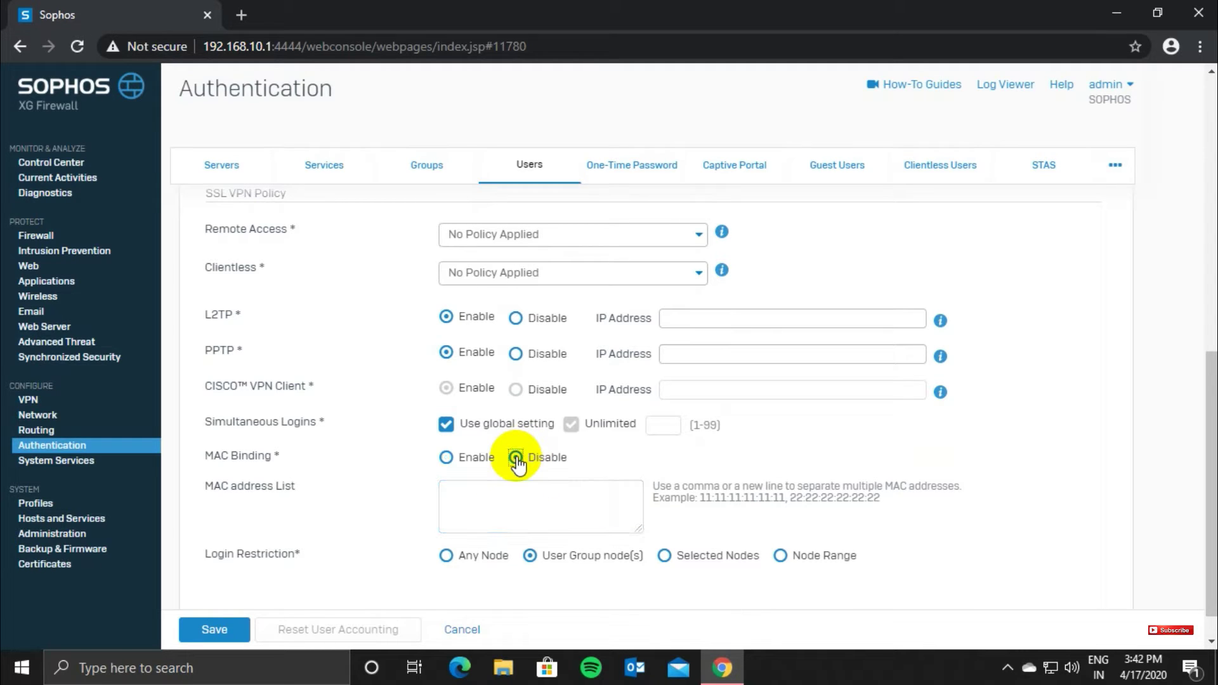
pyautogui.click(213, 630)
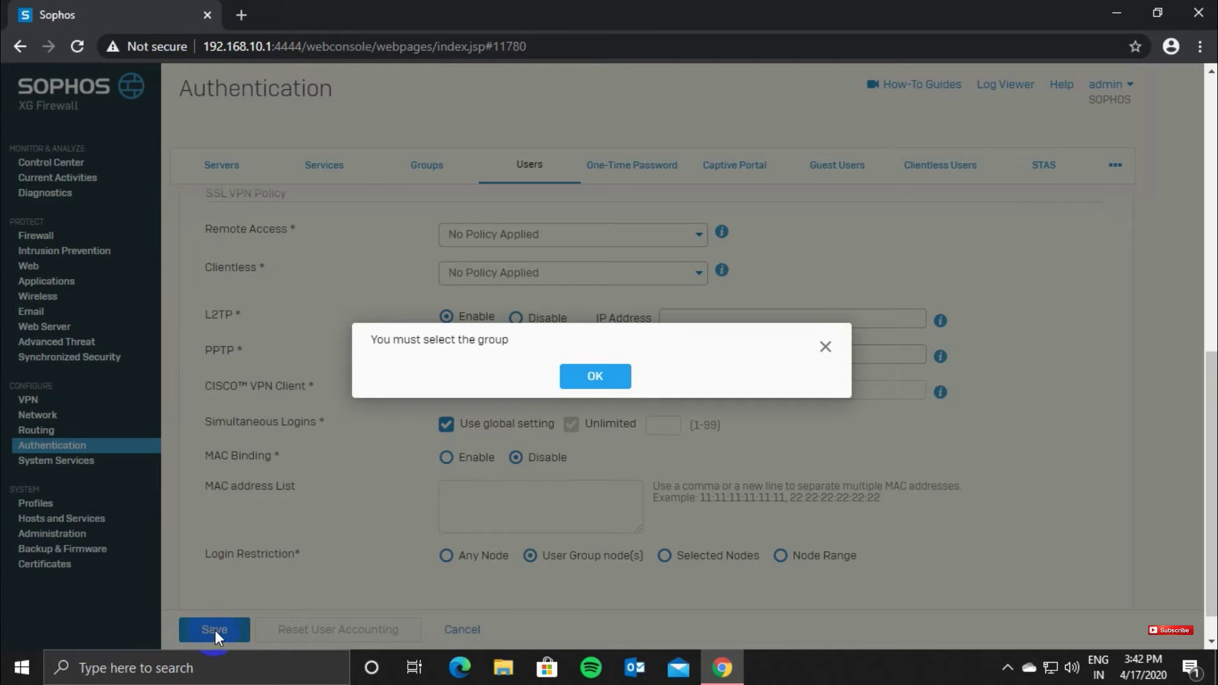
# Step: Dismiss the warning, put the user in Open Group, save, and review the Users list
pyautogui.click(603, 400)
pyautogui.click(617, 376)
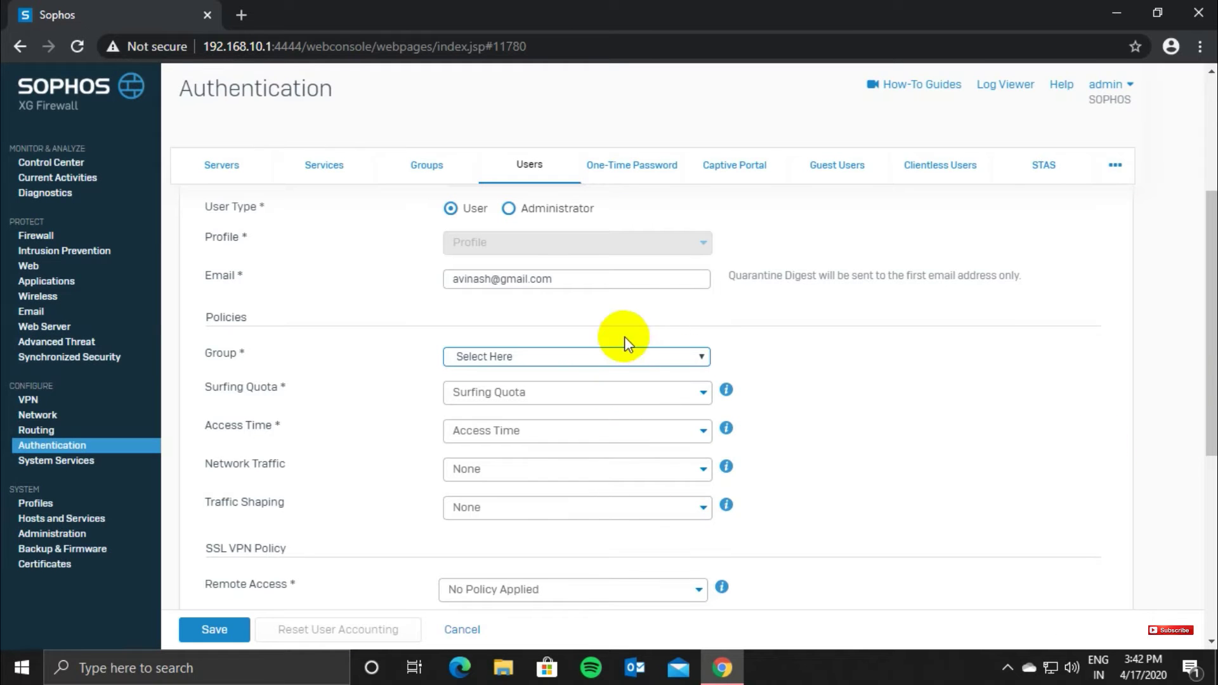
pyautogui.click(582, 358)
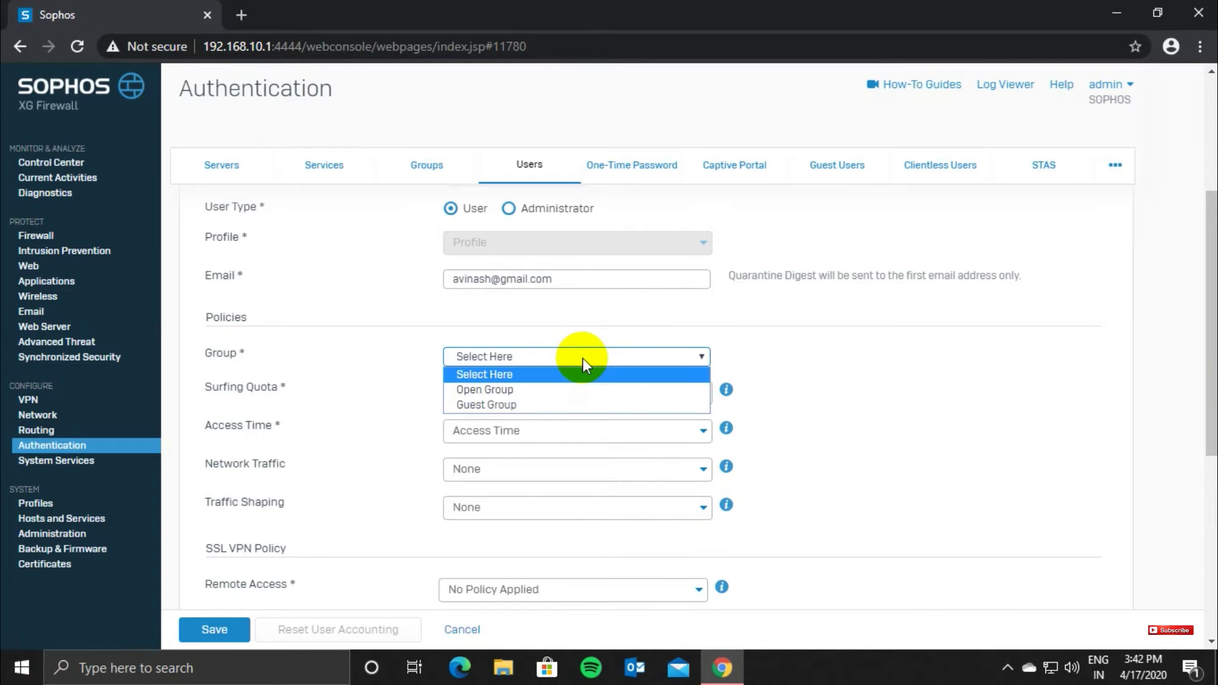
pyautogui.click(504, 389)
pyautogui.click(227, 629)
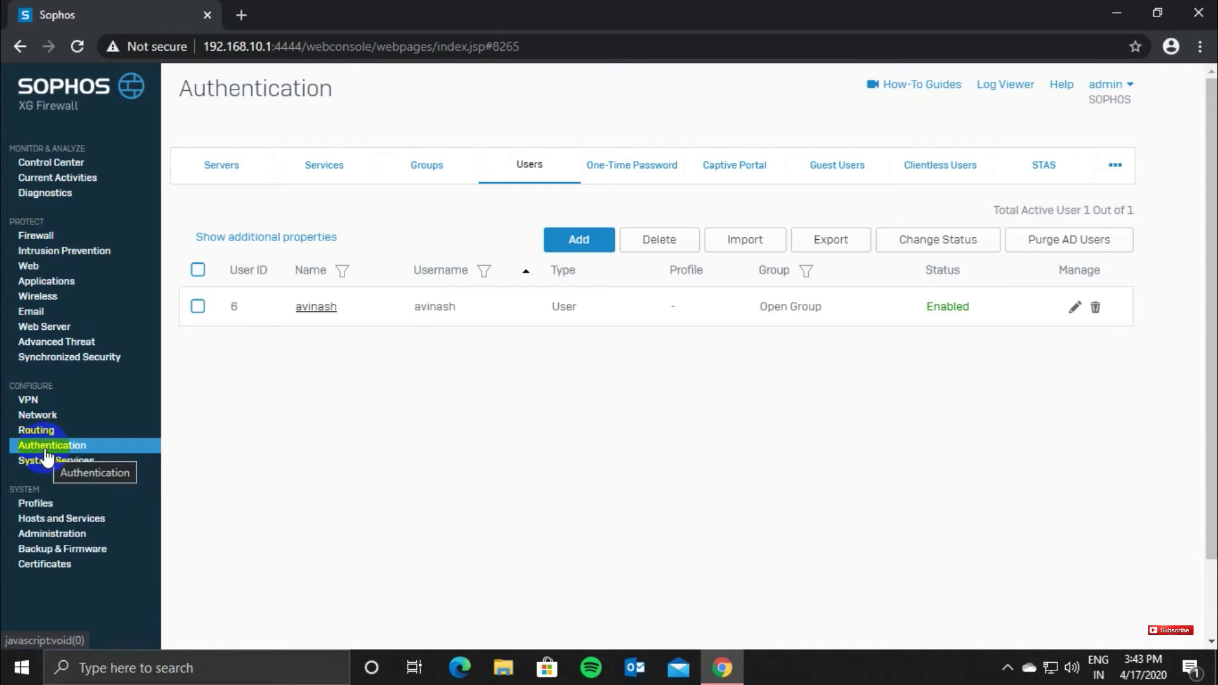
pyautogui.click(501, 173)
pyautogui.click(573, 244)
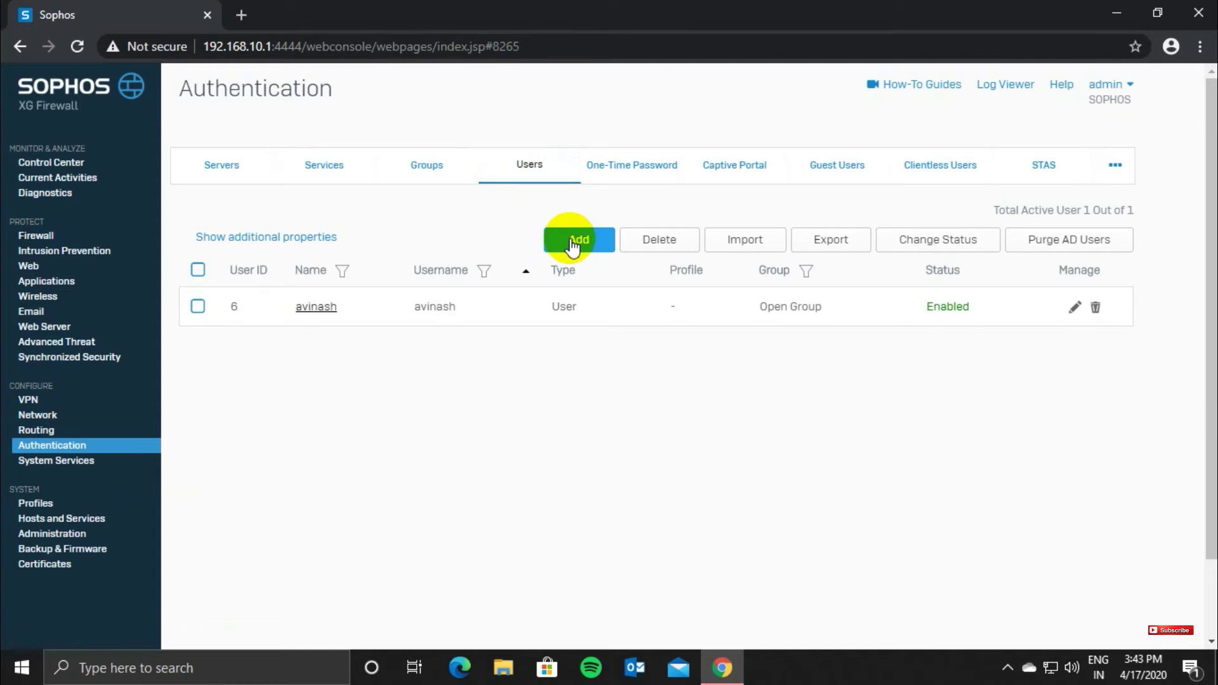
# Step: Enter the company name as the Captive Portal Login Page Footer and preview the sign-in page
pyautogui.click(734, 171)
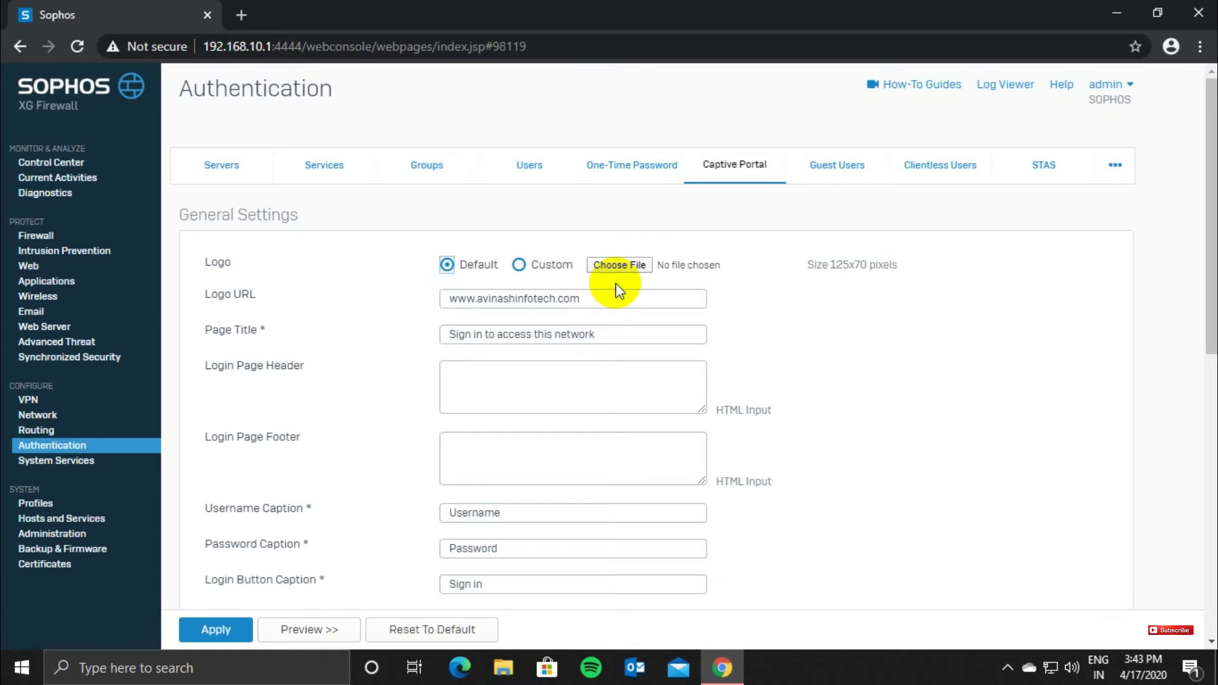
pyautogui.moveTo(614, 298); pyautogui.dragTo(435, 296)
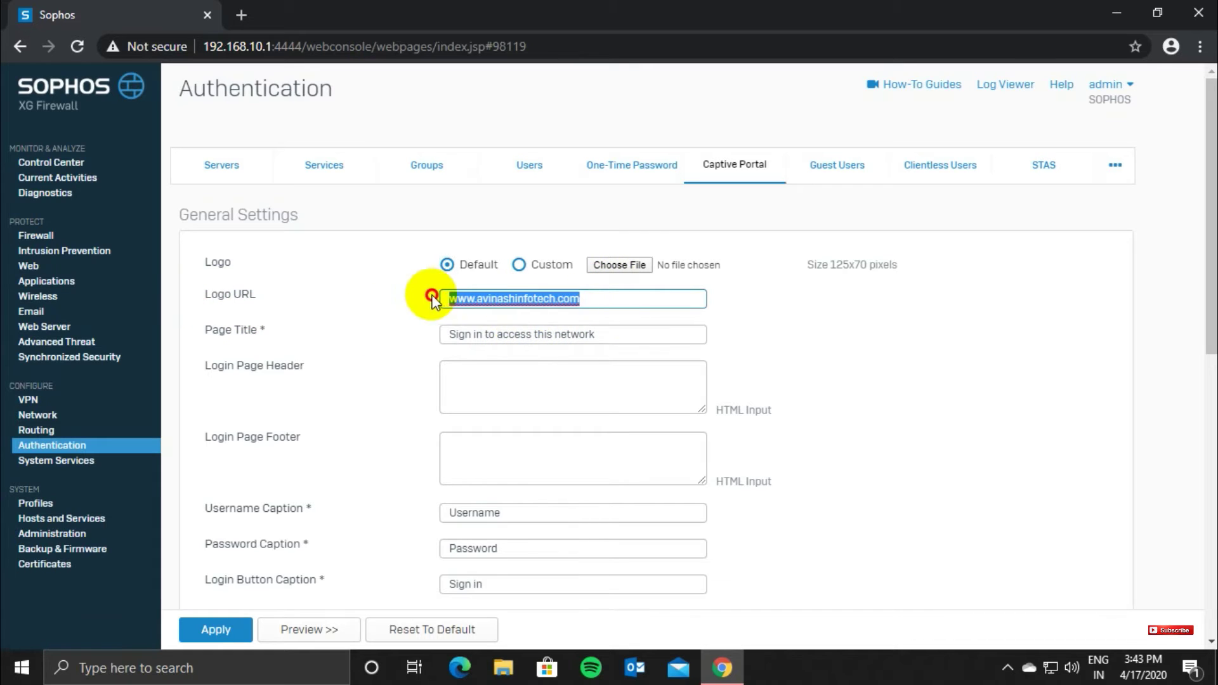
pyautogui.click(405, 295)
pyautogui.click(519, 371)
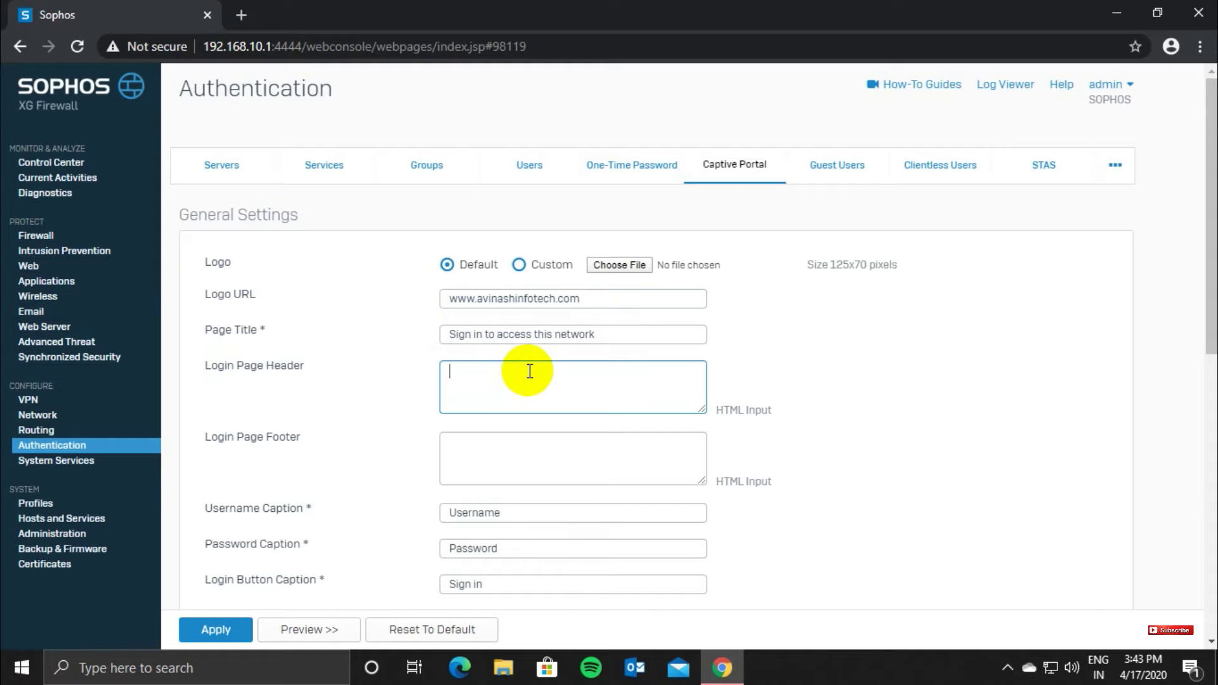
pyautogui.click(482, 457)
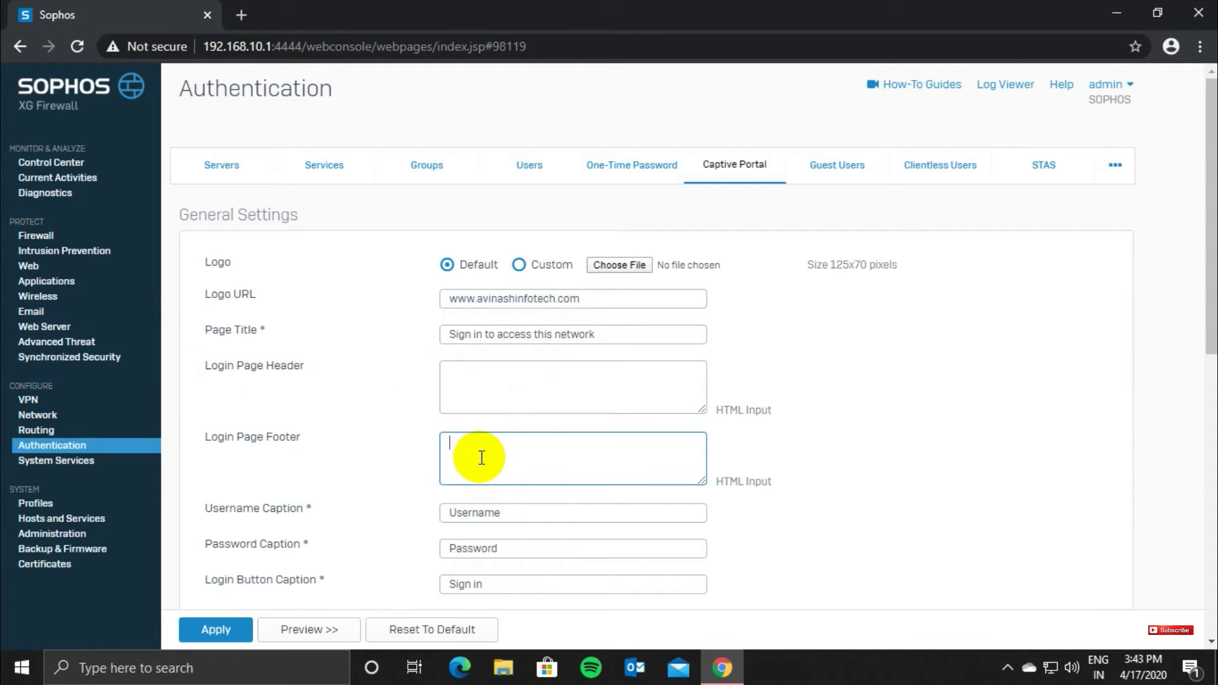
pyautogui.write('Avinash_ Infotech')
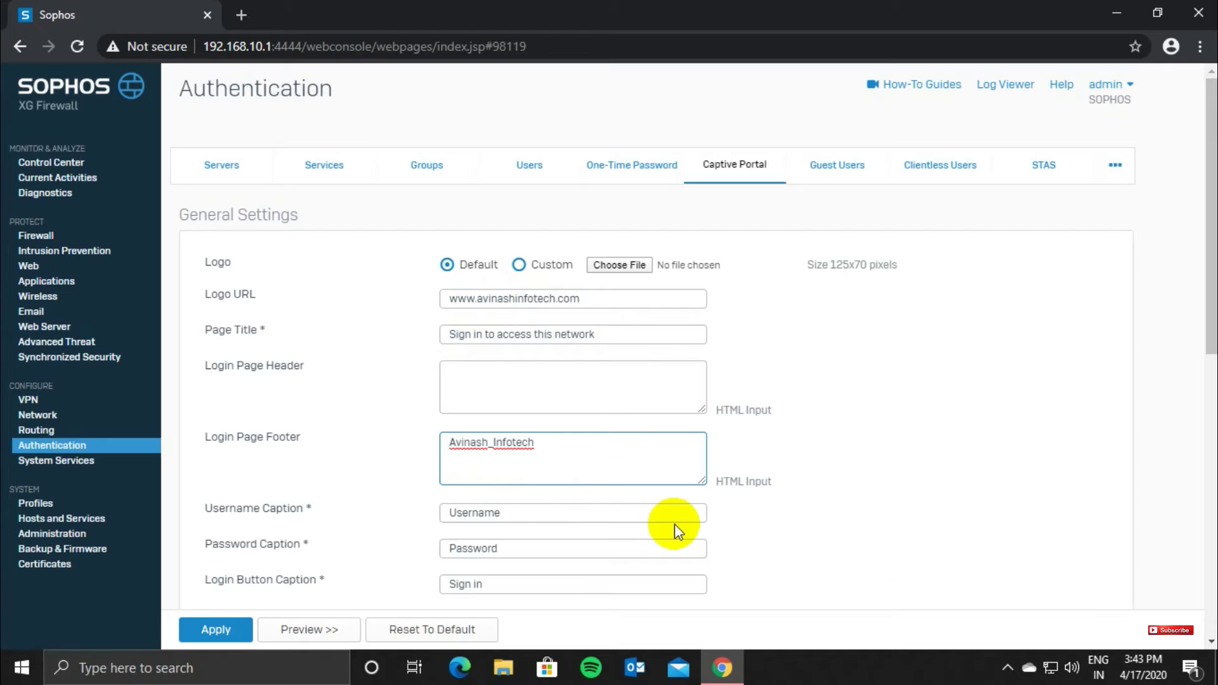
pyautogui.moveTo(1212, 325); pyautogui.dragTo(1209, 398)
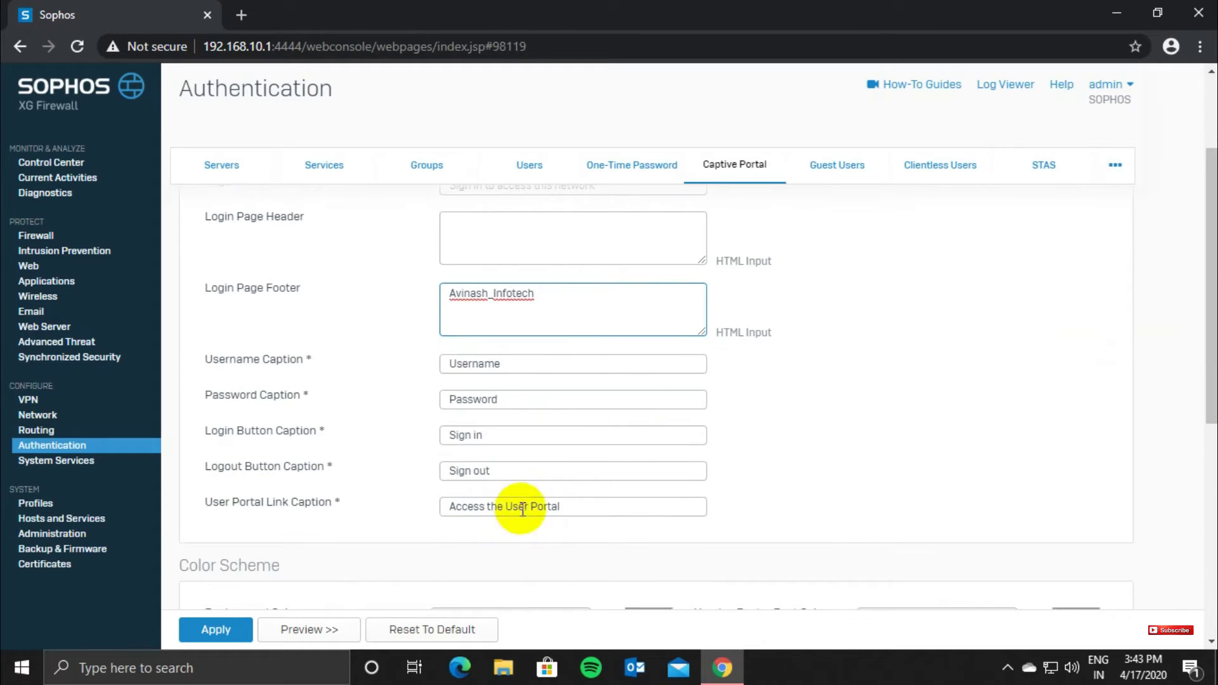
pyautogui.click(332, 630)
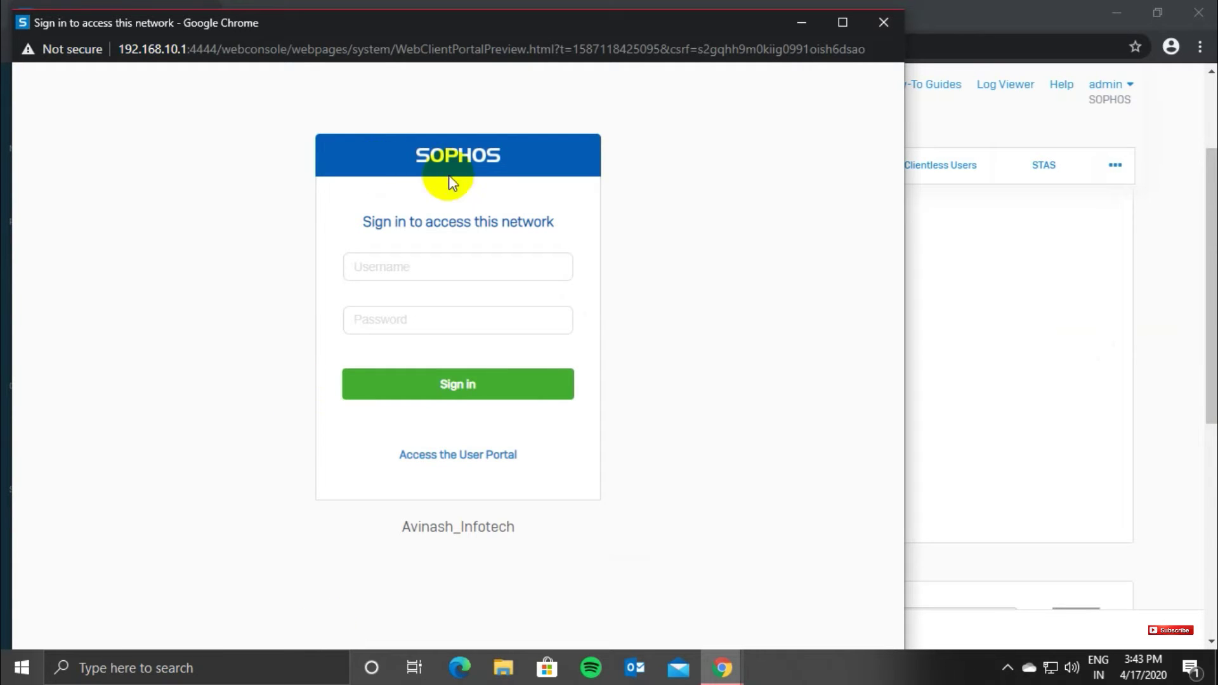
# Step: Close the login preview and apply the captive portal settings, confirming the update
pyautogui.click(519, 390)
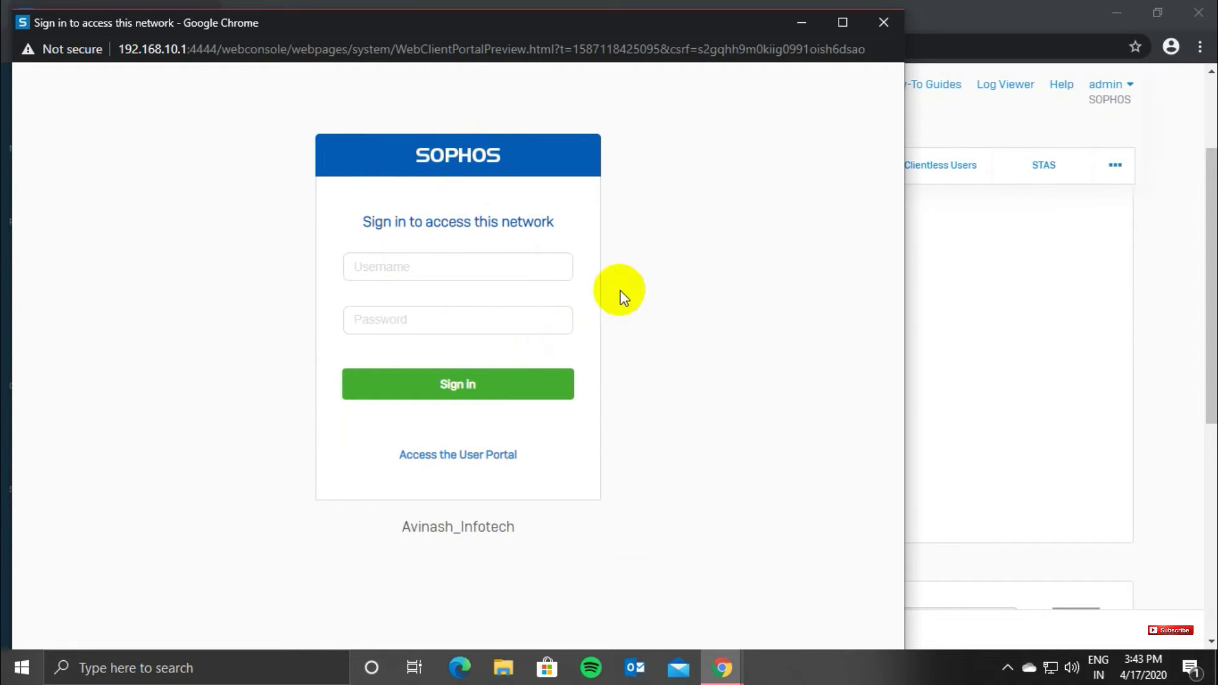
pyautogui.click(883, 27)
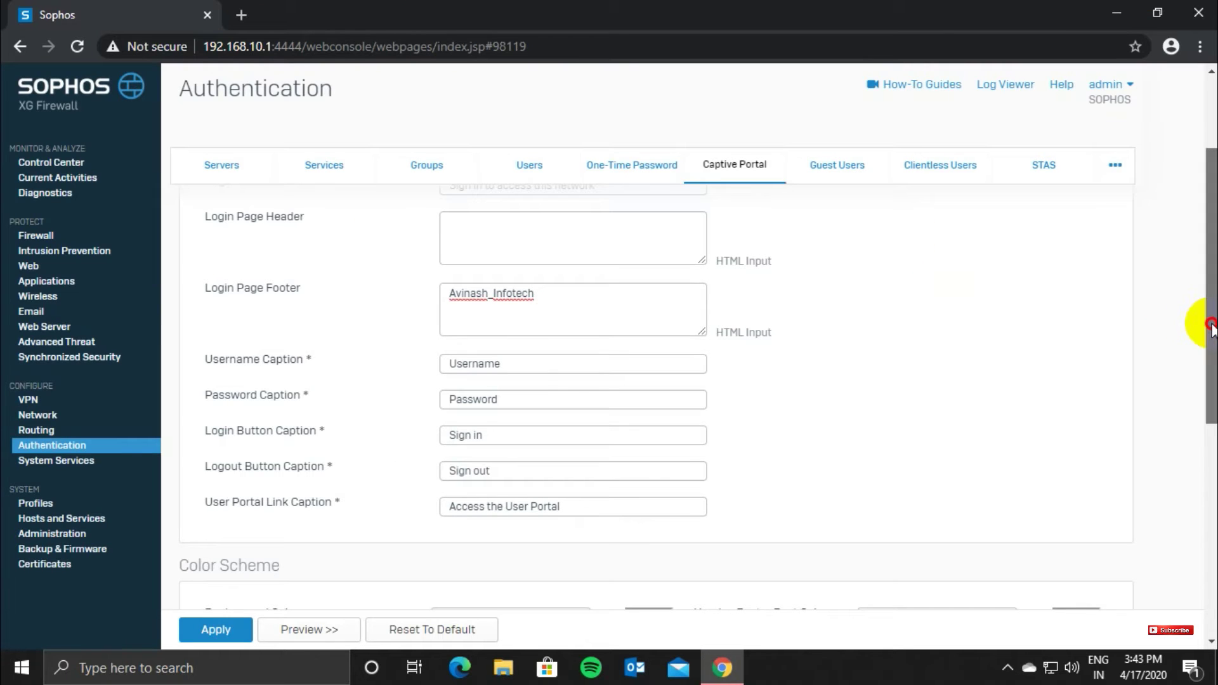
pyautogui.moveTo(1209, 321); pyautogui.dragTo(1203, 431)
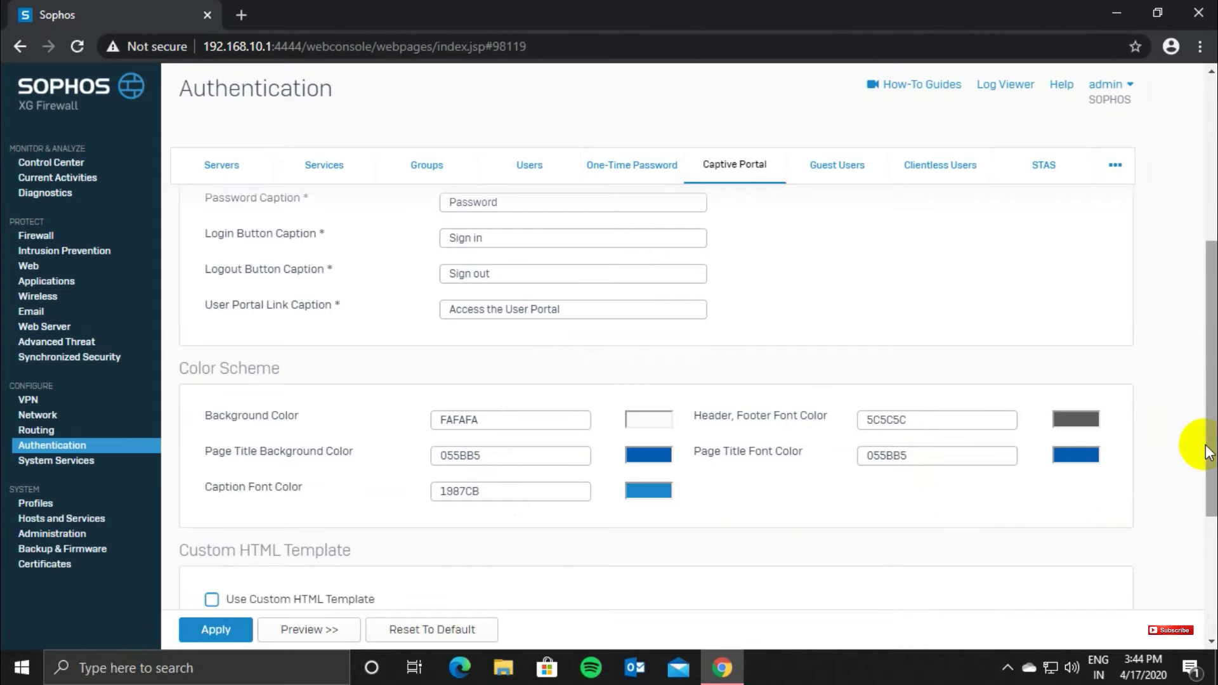
pyautogui.moveTo(1209, 452); pyautogui.dragTo(1197, 577)
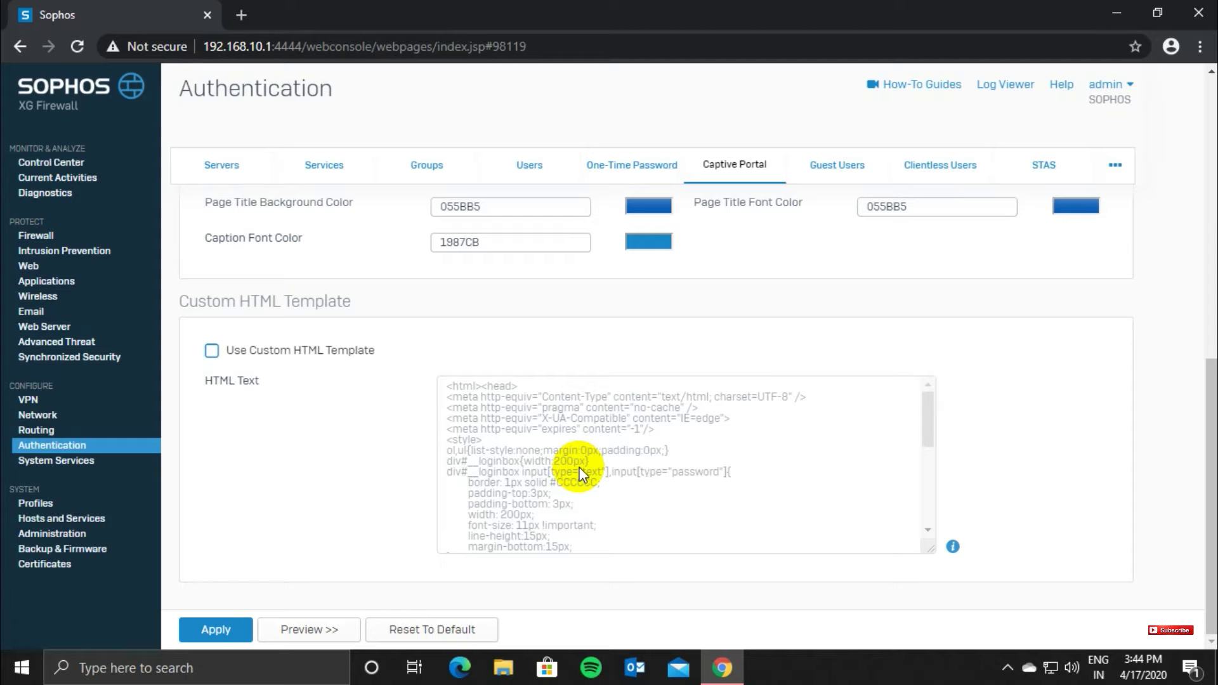
pyautogui.click(216, 629)
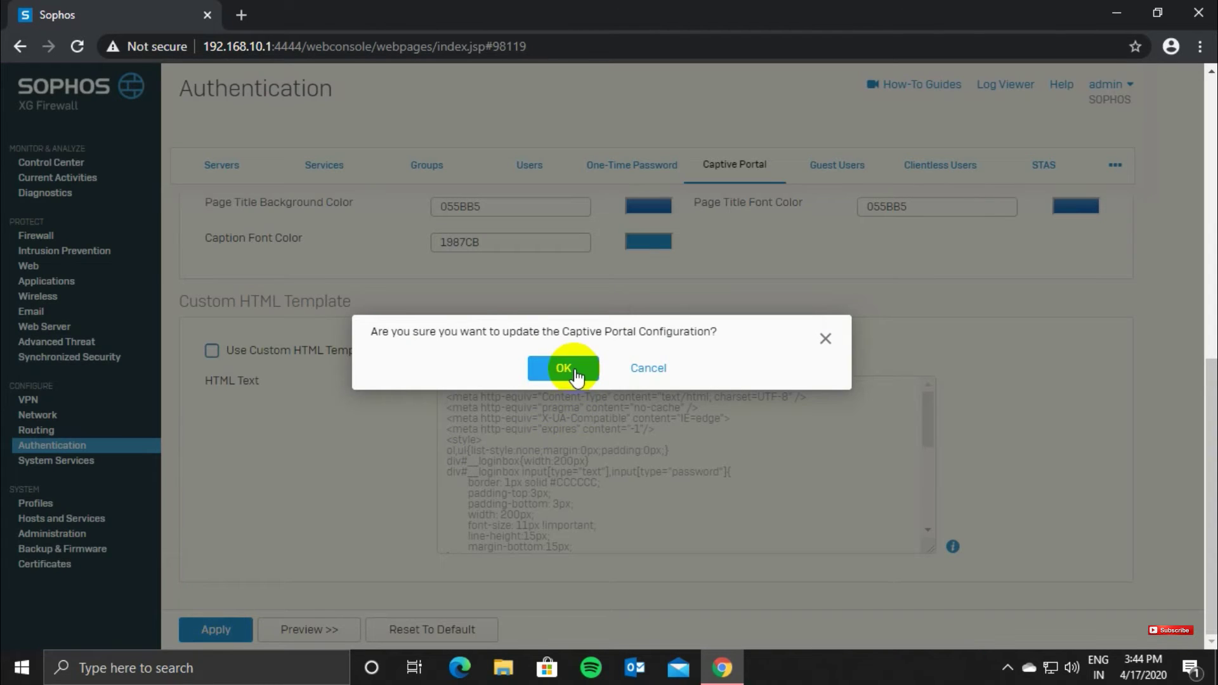
pyautogui.click(563, 369)
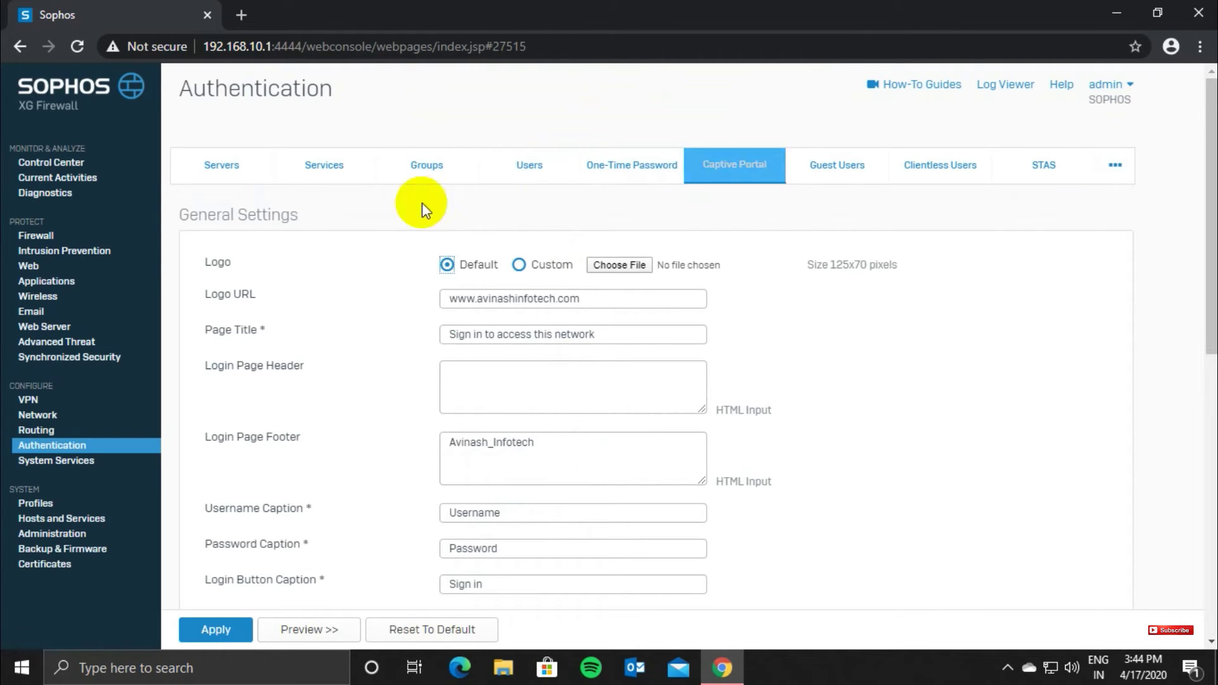
# Step: Create a User/Network firewall rule named User_Based_Firewall_Rule positioned at Top
pyautogui.click(37, 240)
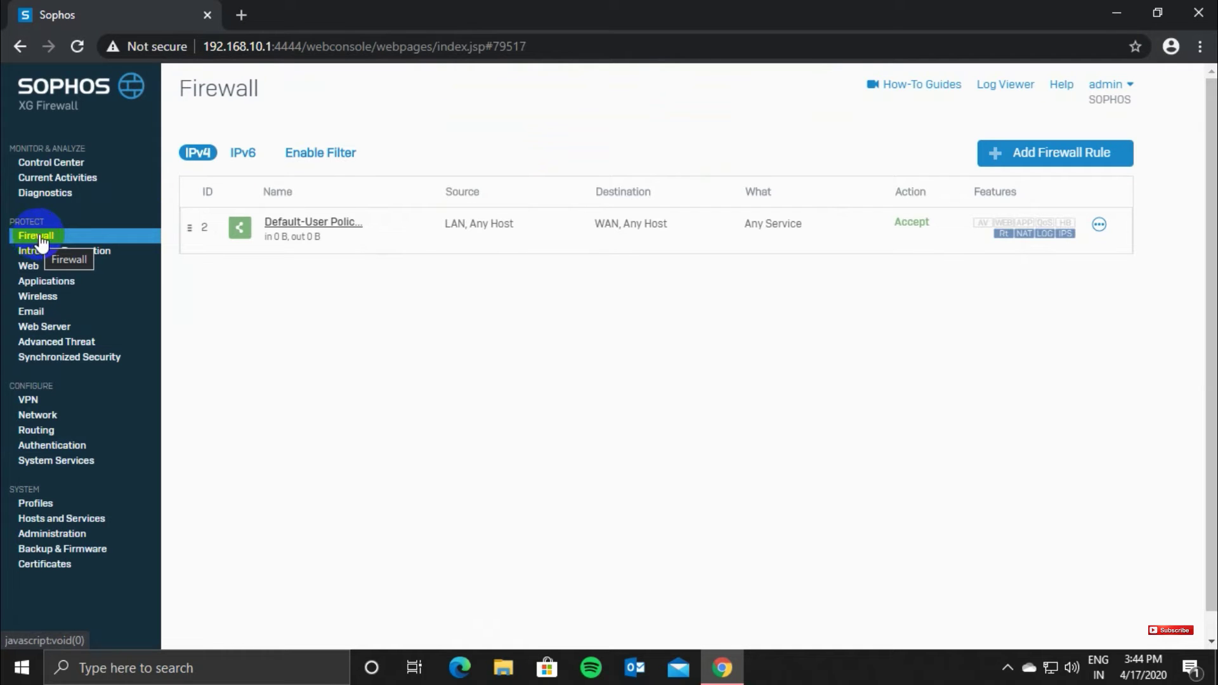
pyautogui.click(1056, 156)
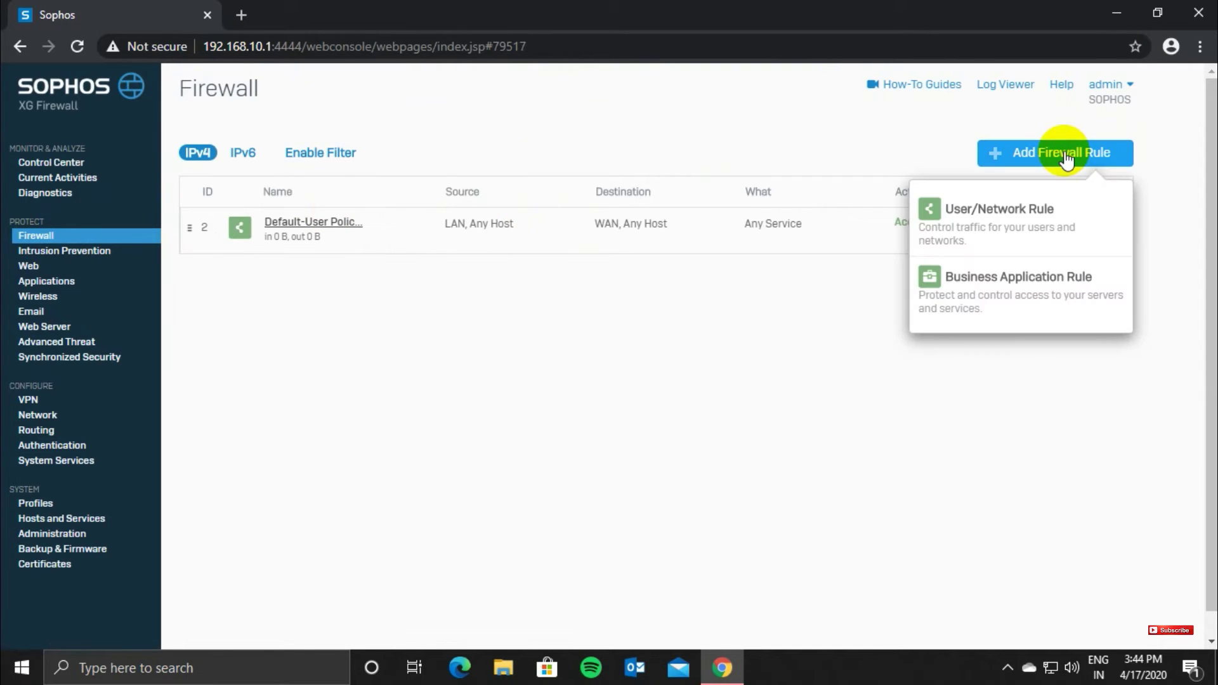
pyautogui.click(986, 219)
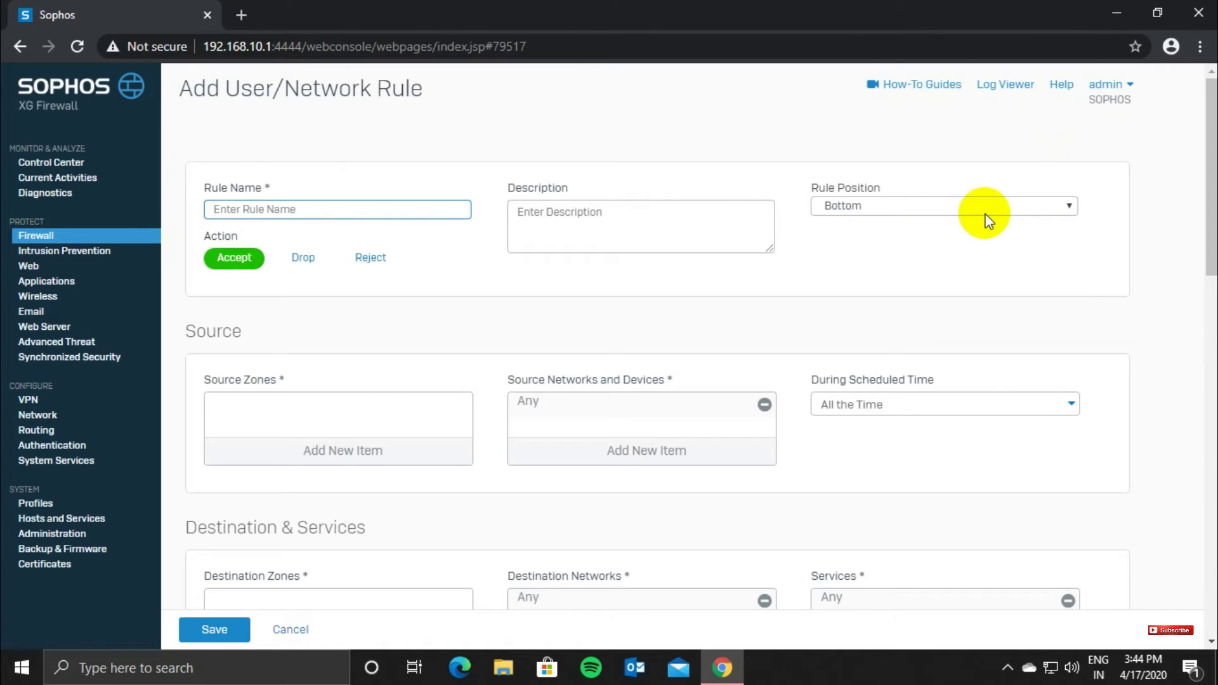
pyautogui.click(230, 205)
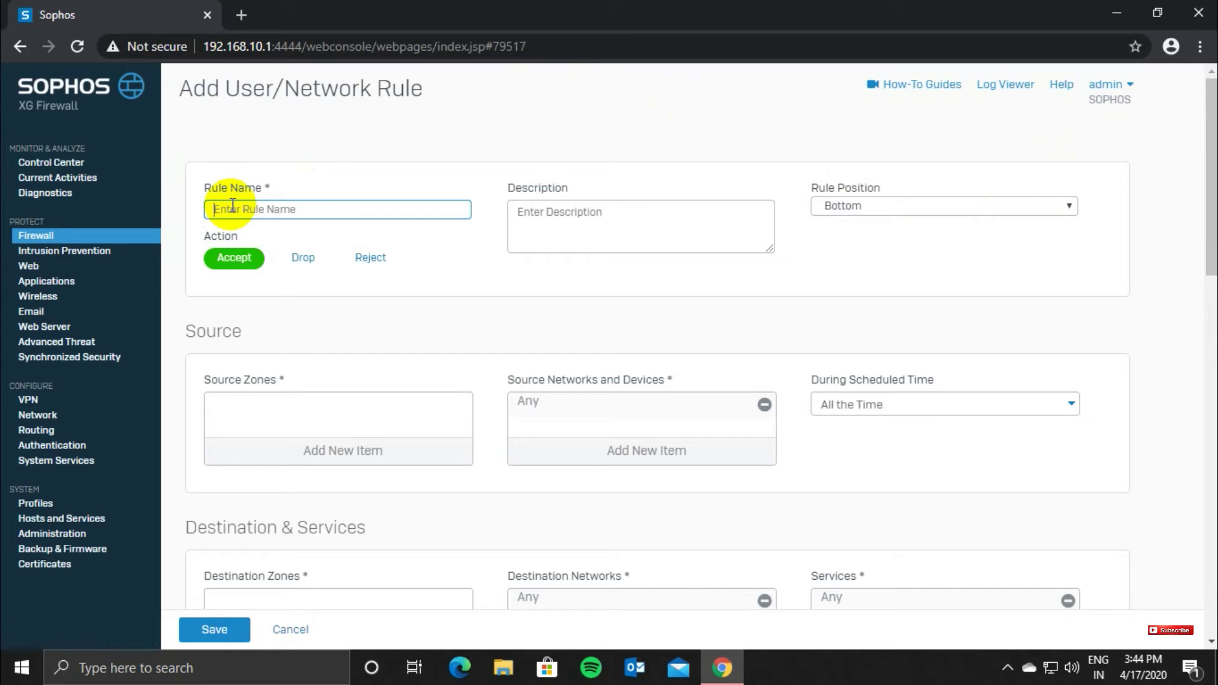
pyautogui.write('U')
pyautogui.write('ser_Based_Firewall_Rule')
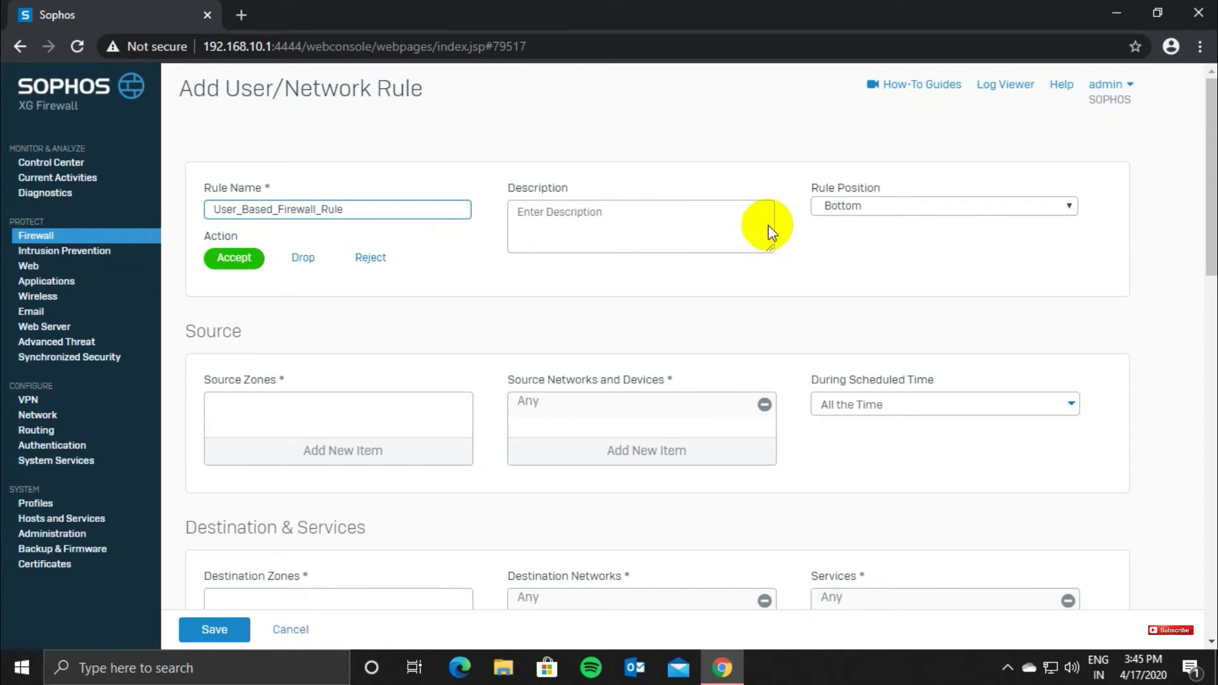
pyautogui.click(916, 208)
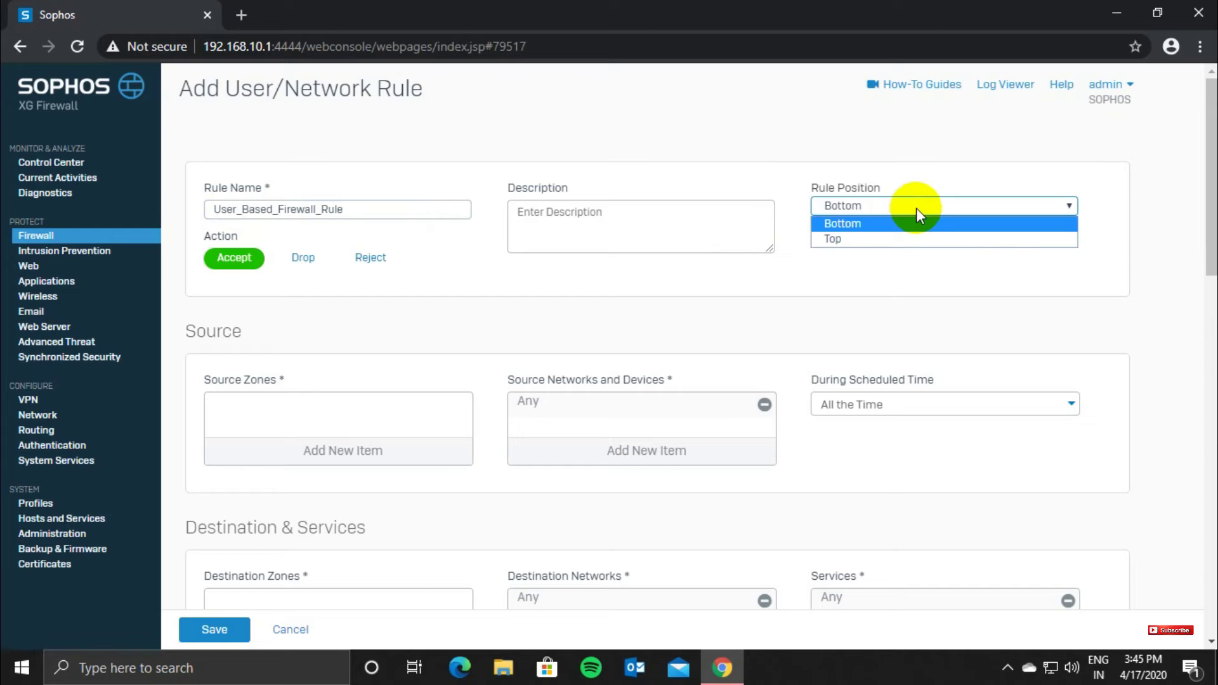
pyautogui.click(864, 246)
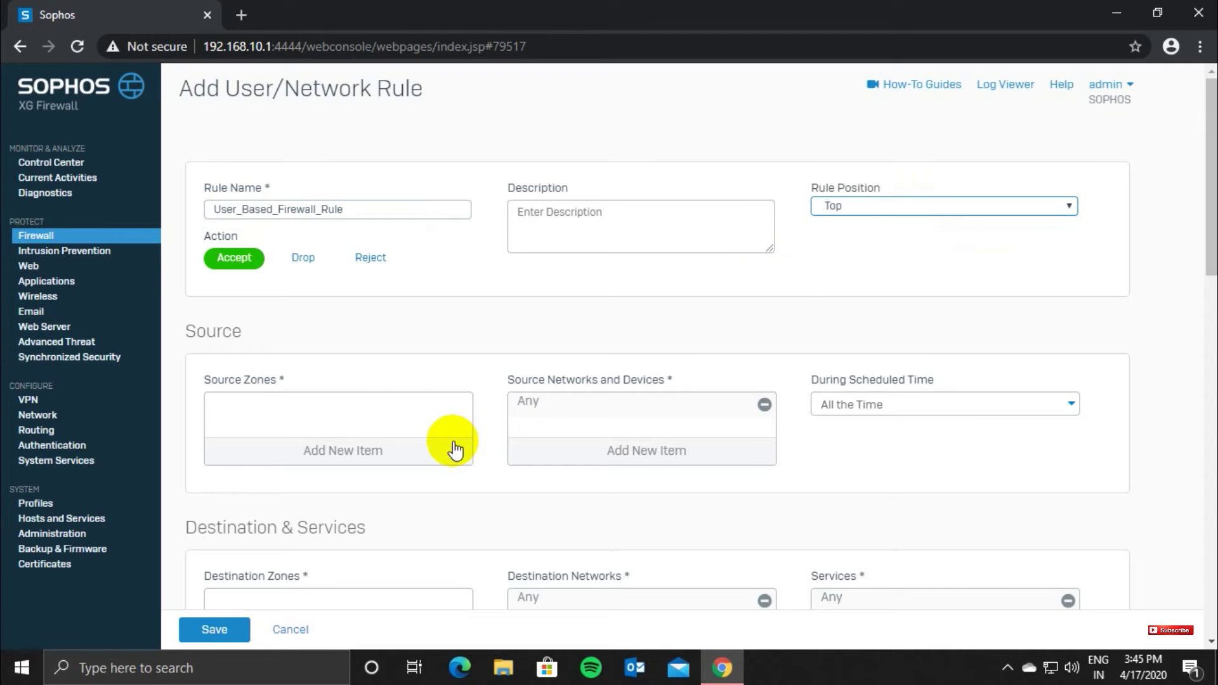
# Step: Set the rule's source zone to LAN and destination zone to WAN
pyautogui.click(349, 451)
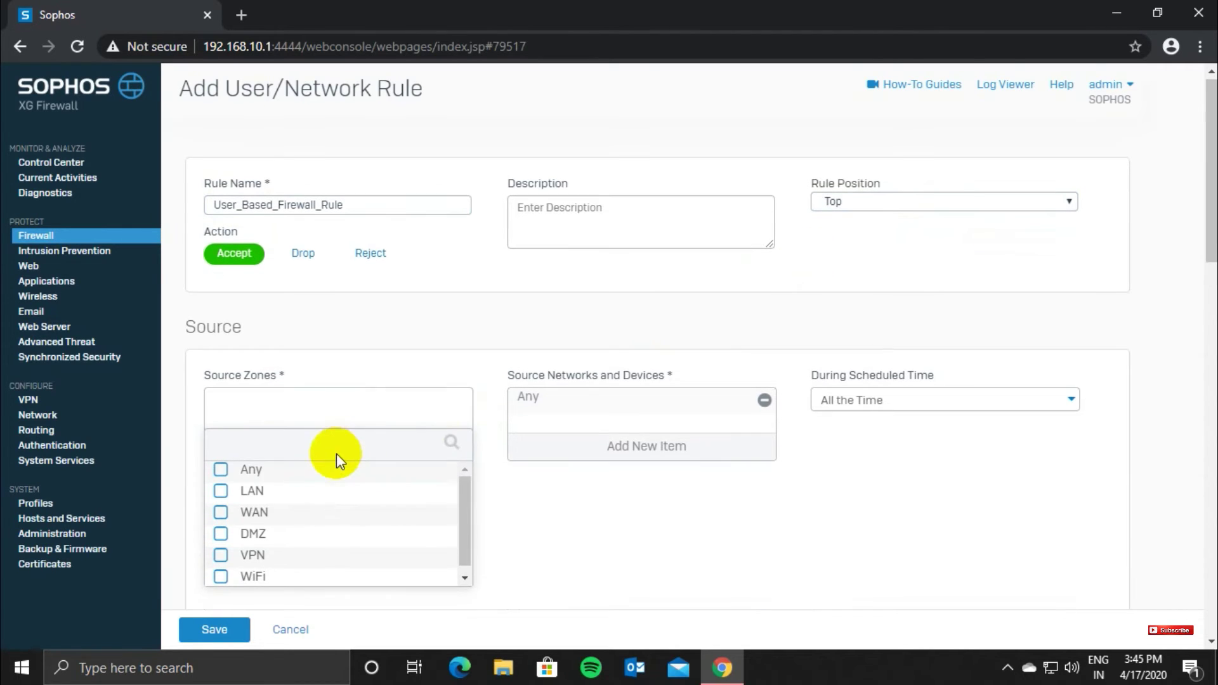
pyautogui.click(221, 491)
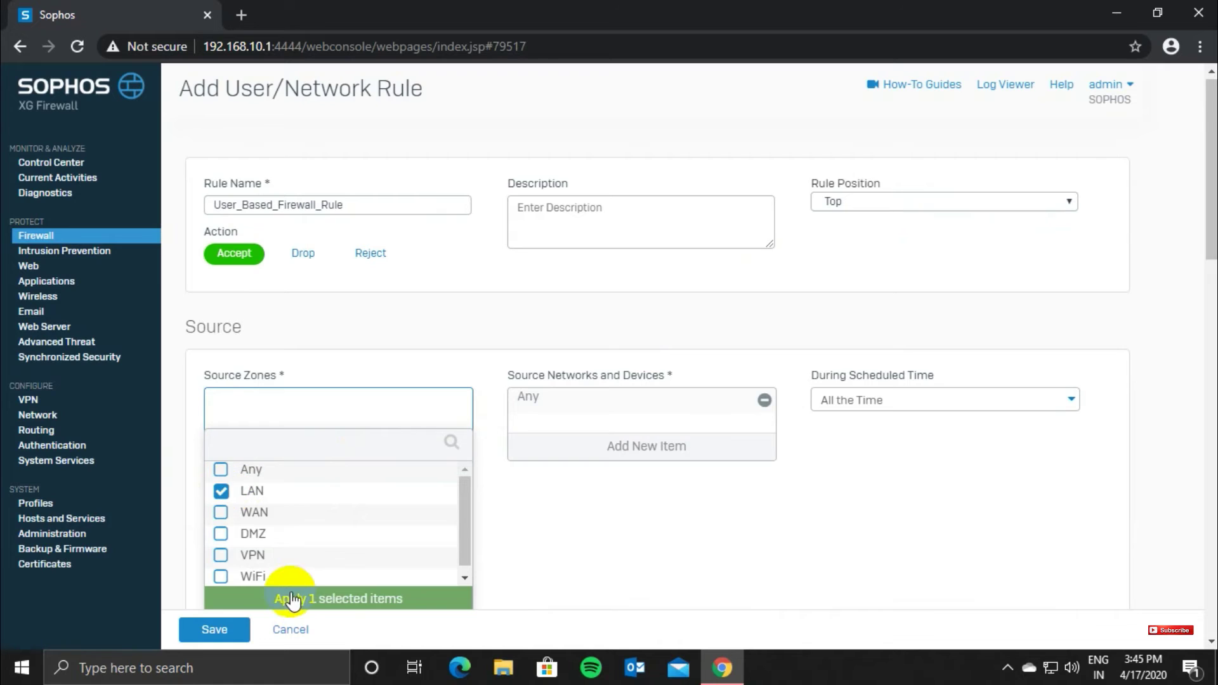
pyautogui.click(294, 597)
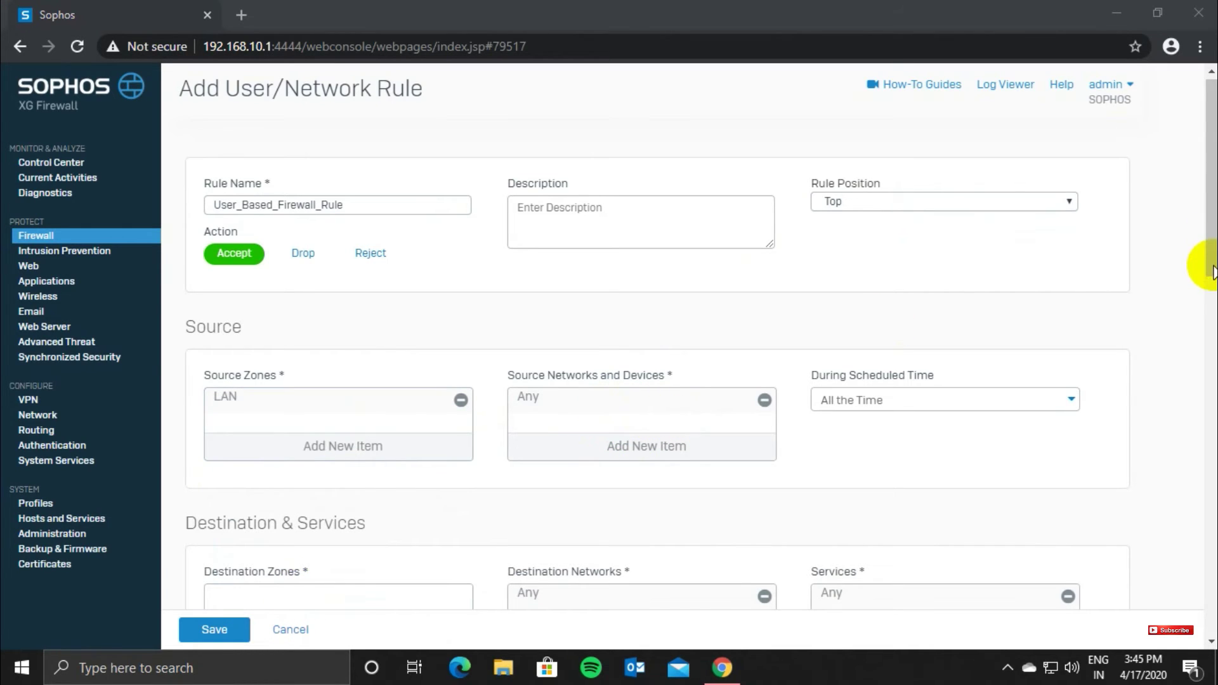
pyautogui.moveTo(1213, 270); pyautogui.dragTo(1213, 327)
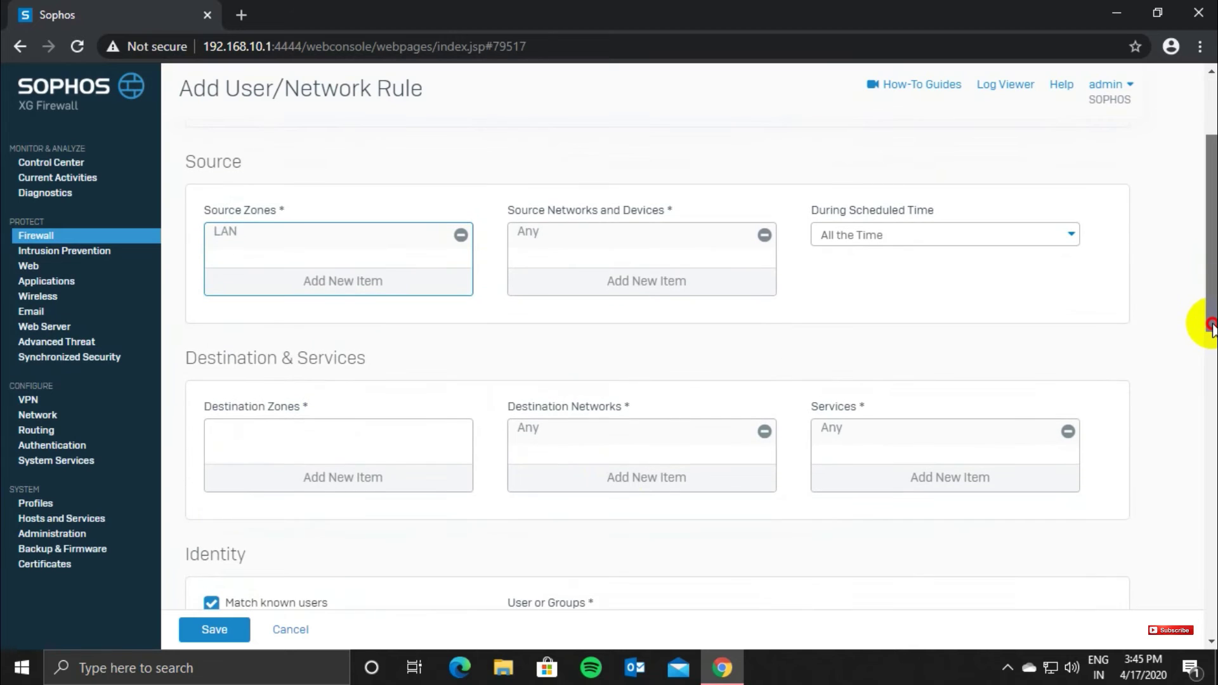
pyautogui.click(343, 489)
pyautogui.click(220, 492)
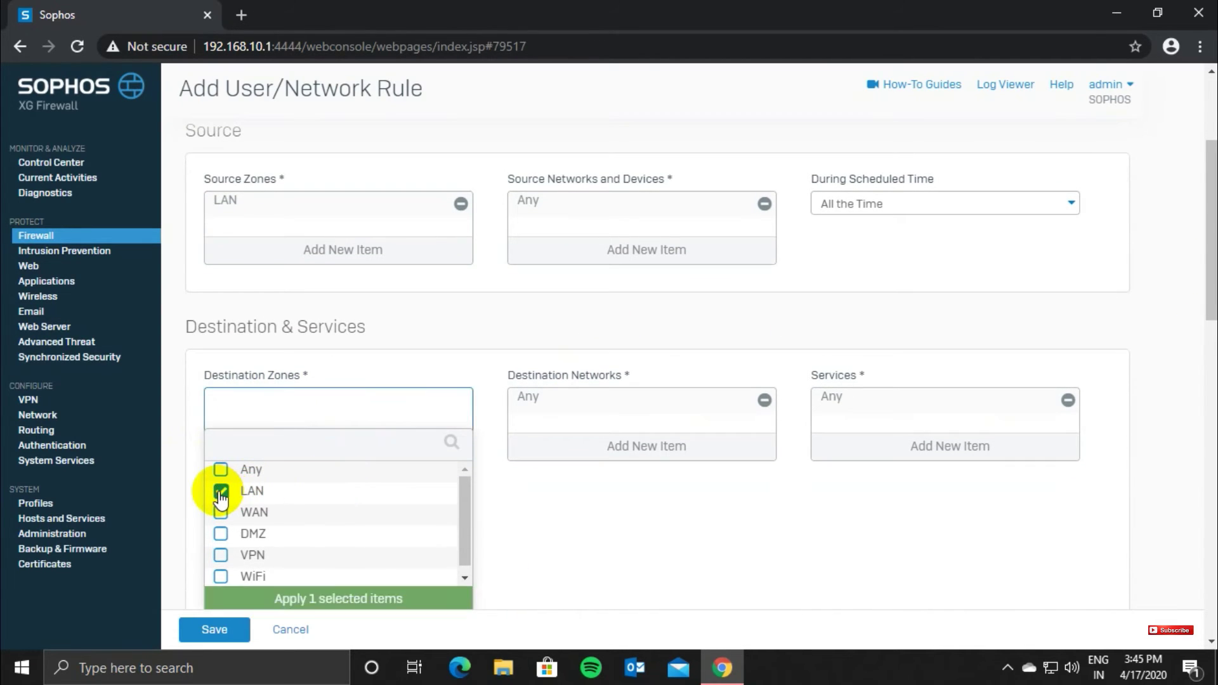
pyautogui.click(221, 495)
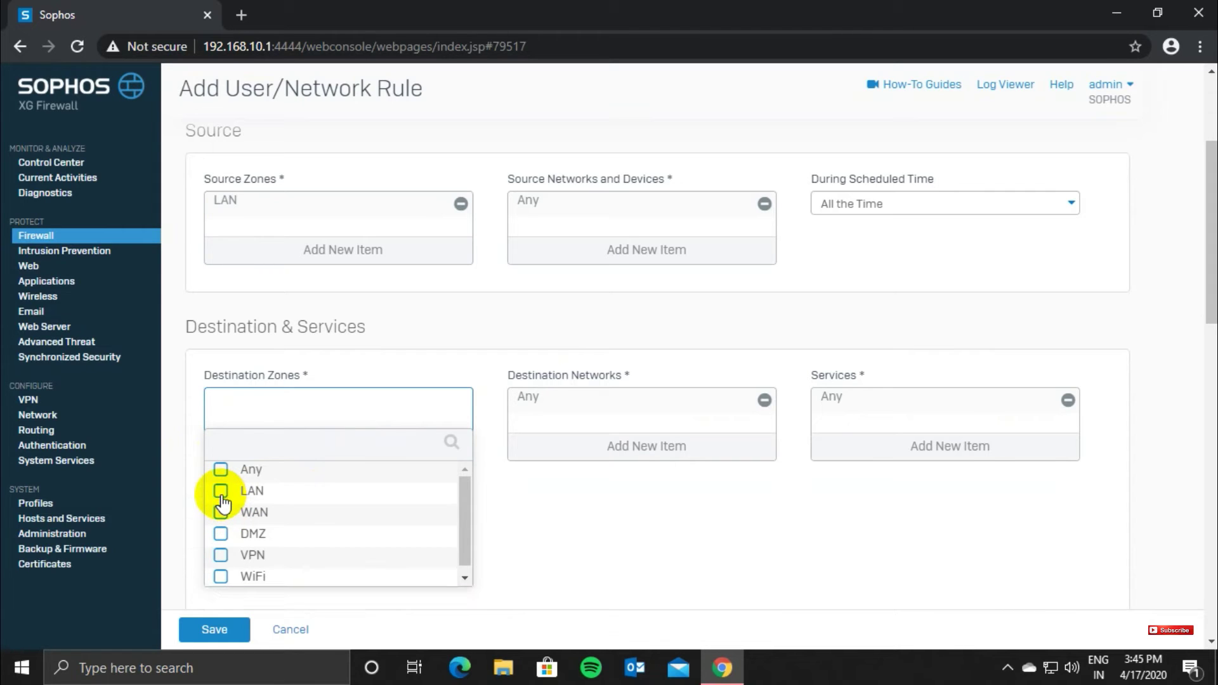
pyautogui.click(221, 513)
pyautogui.click(287, 596)
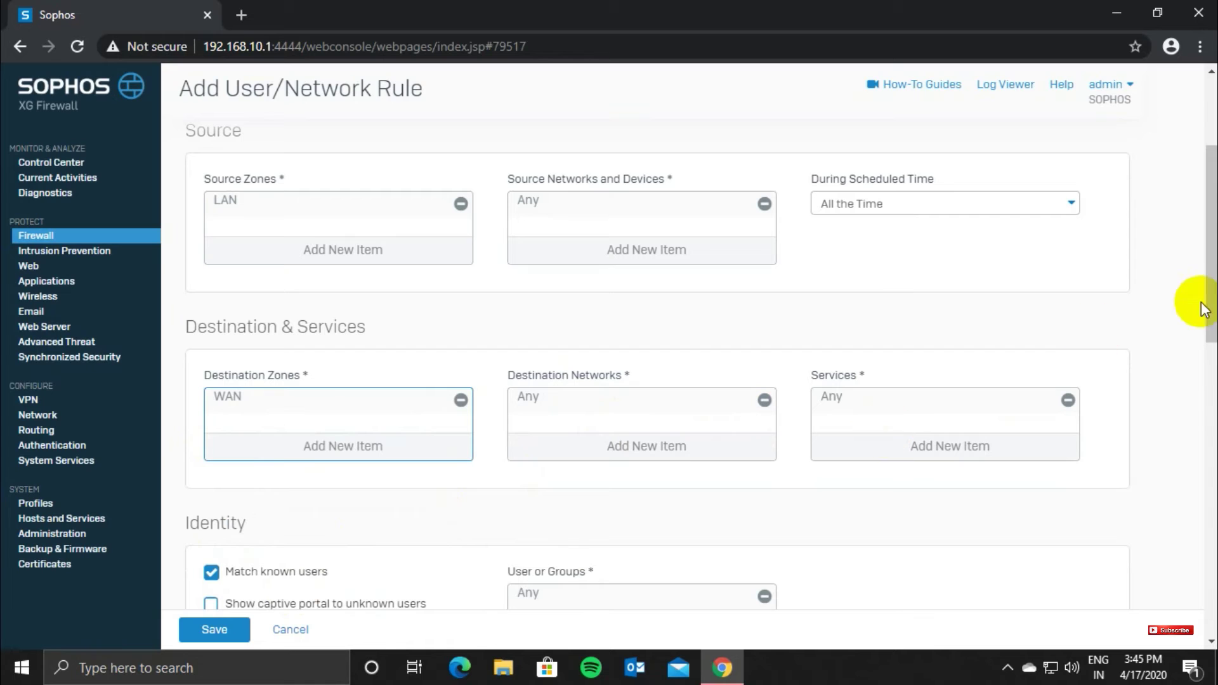
pyautogui.moveTo(1206, 310); pyautogui.dragTo(1207, 355)
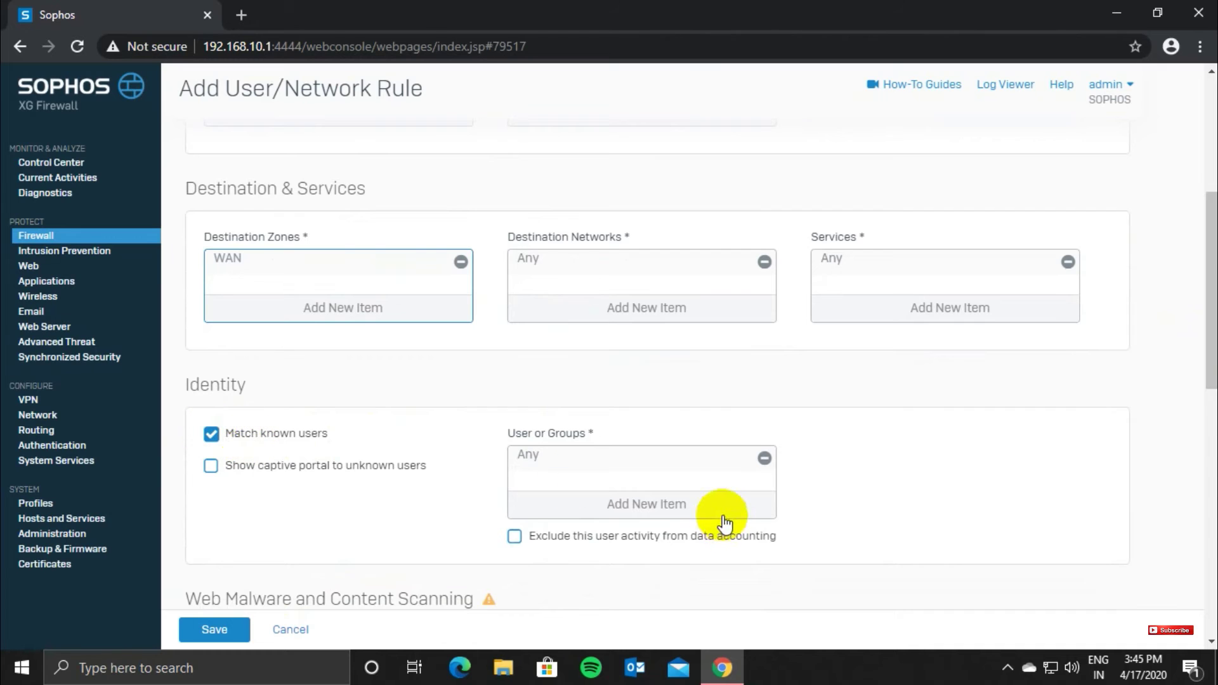
# Step: Replace Any with the newly created local user in the rule's User or Groups list
pyautogui.click(764, 458)
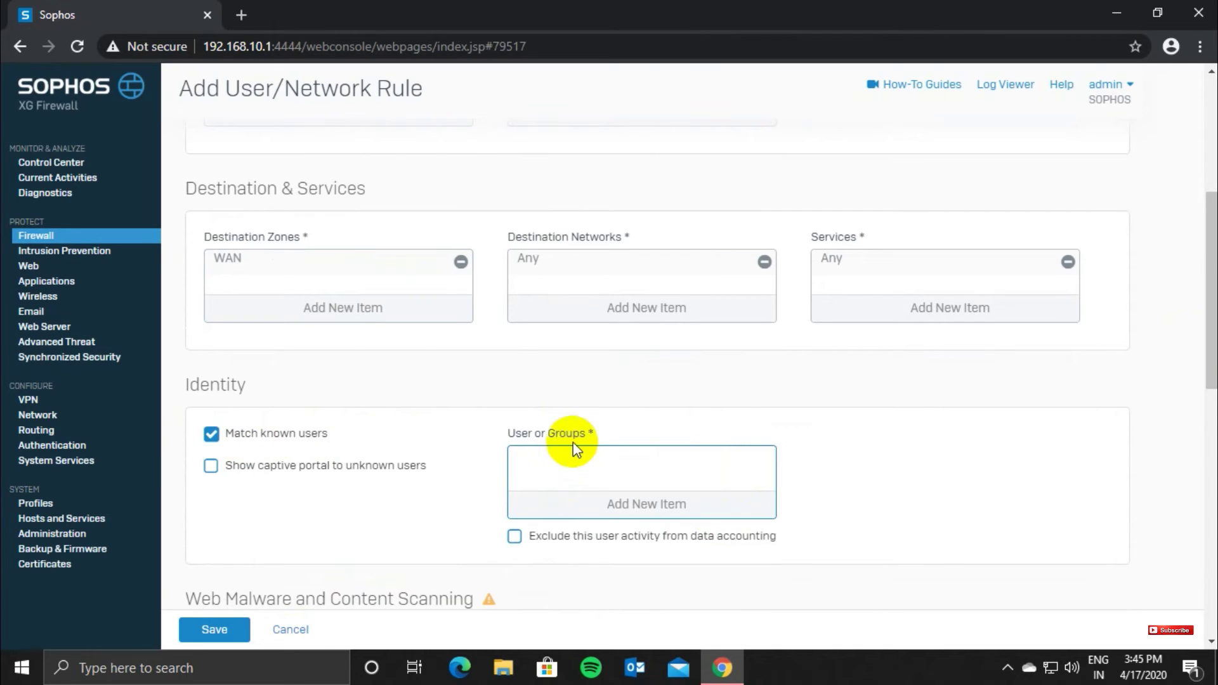
pyautogui.click(661, 505)
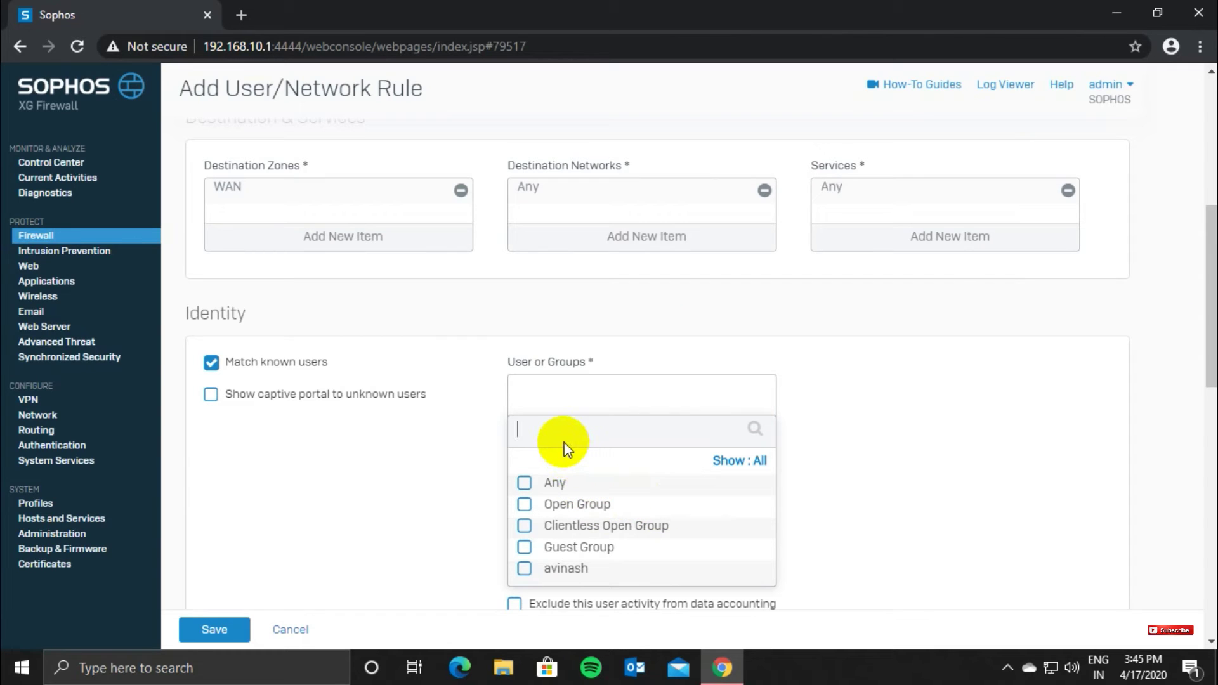
pyautogui.write('avinash')
pyautogui.click(524, 505)
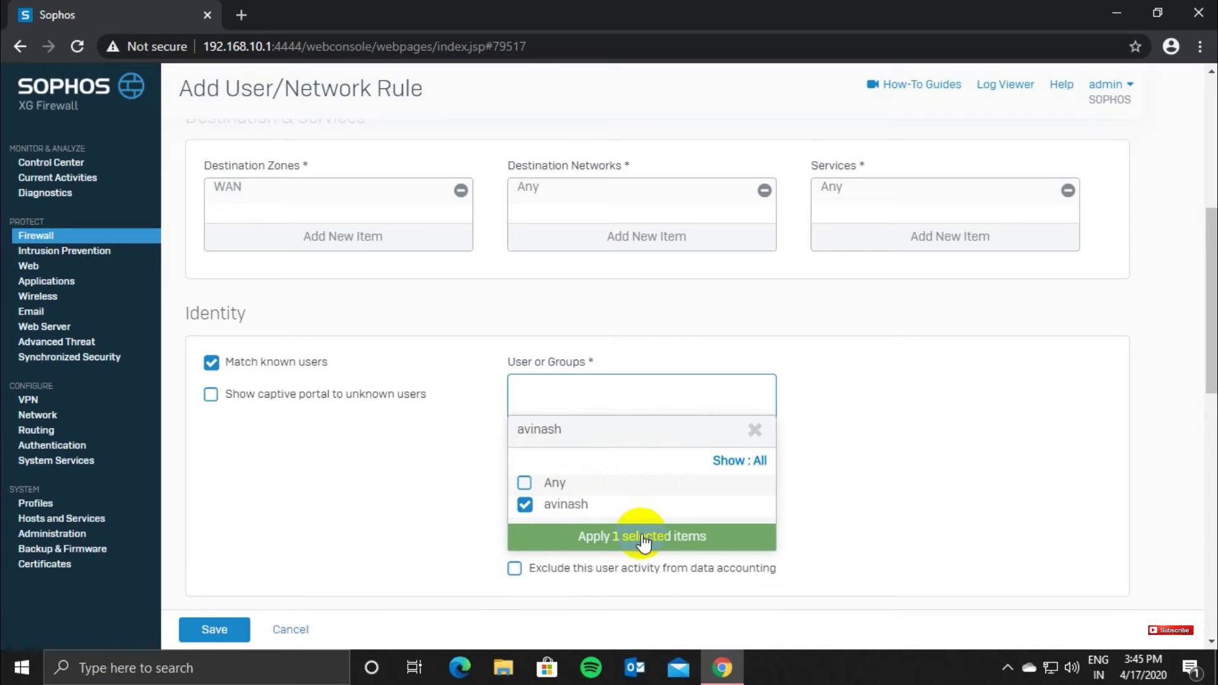
pyautogui.click(655, 535)
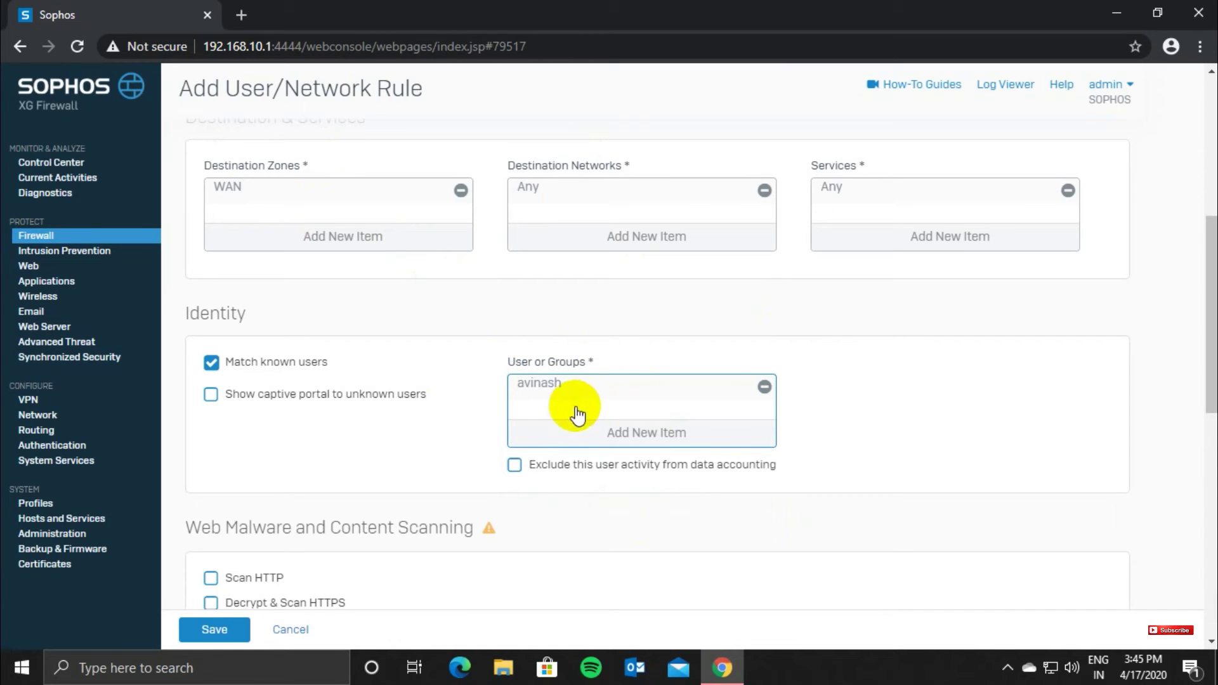
pyautogui.click(653, 436)
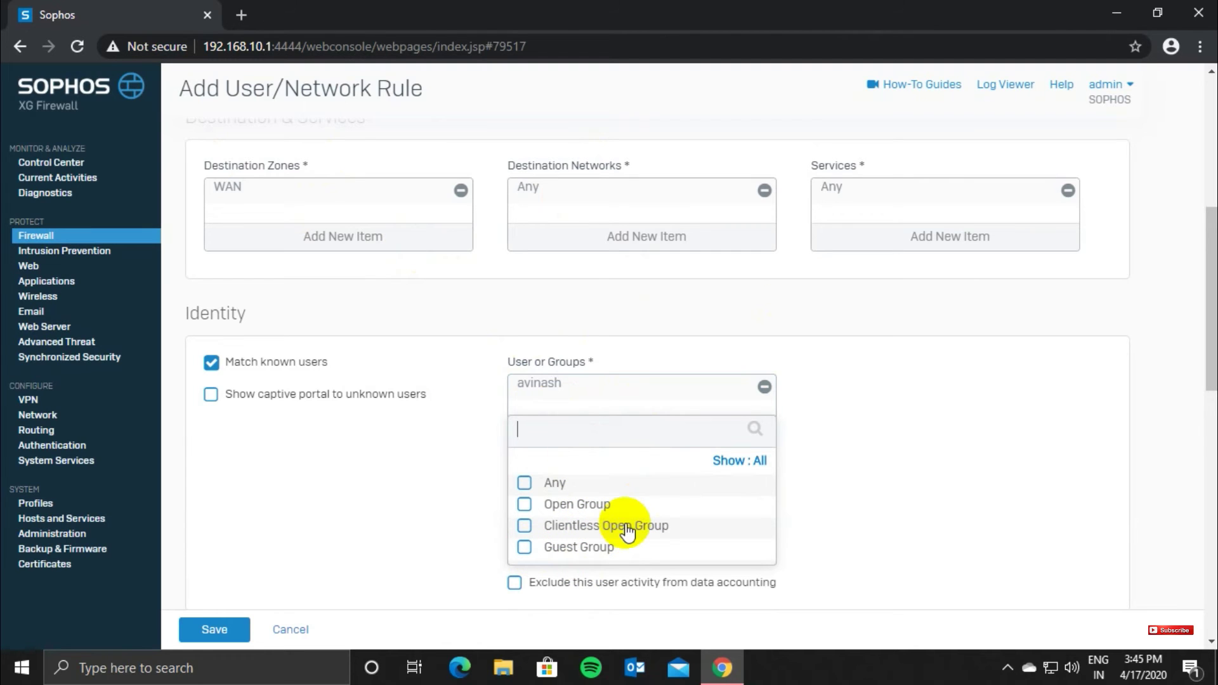
pyautogui.click(416, 478)
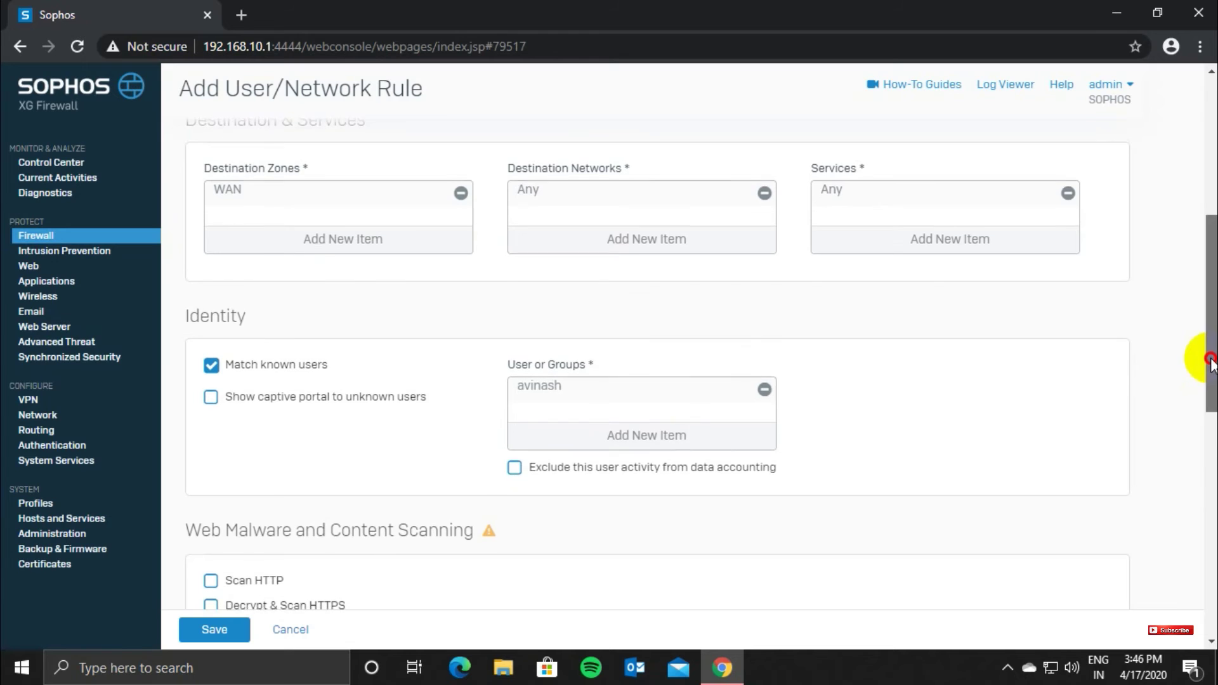
pyautogui.moveTo(1207, 355); pyautogui.dragTo(1200, 558)
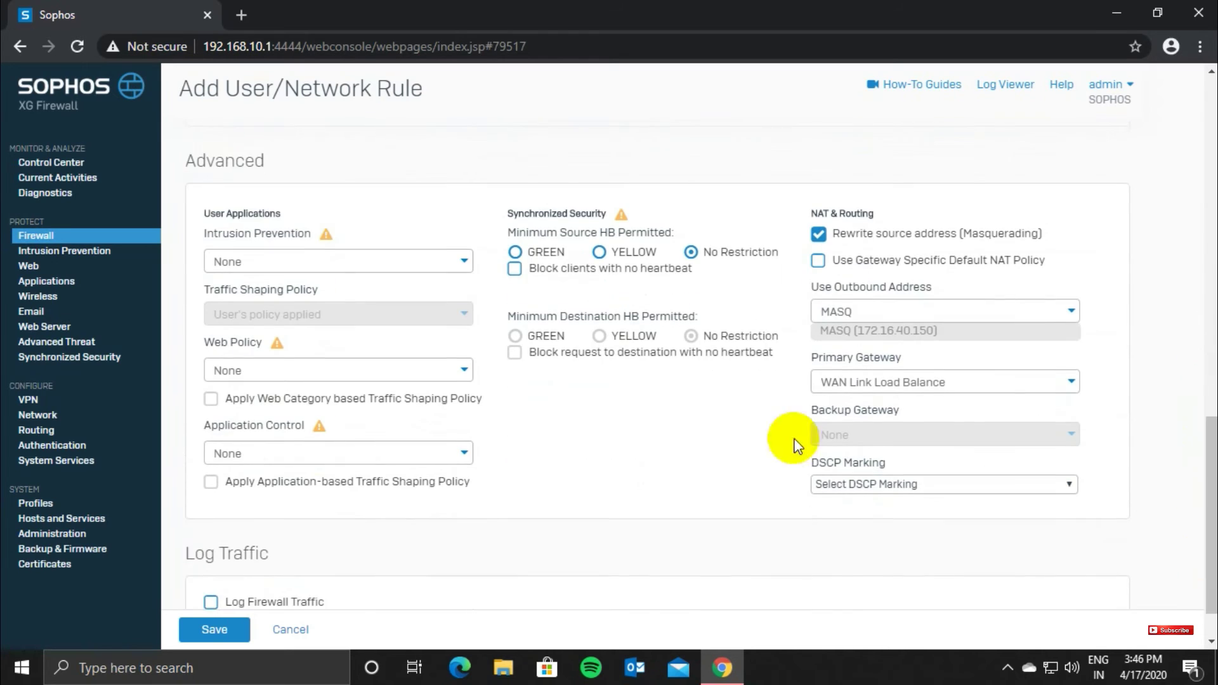
# Step: Set IPS to generalpolicy, Web and Application Control to Allow All, enable traffic logging, and save
pyautogui.click(376, 260)
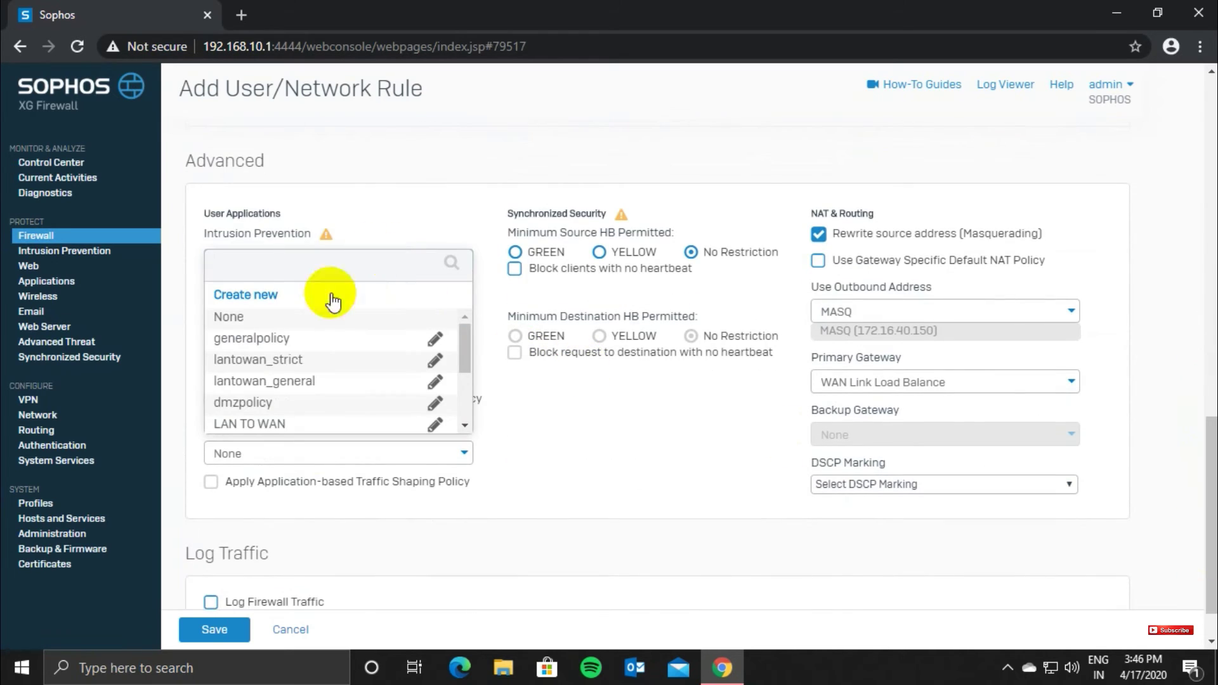
pyautogui.click(274, 343)
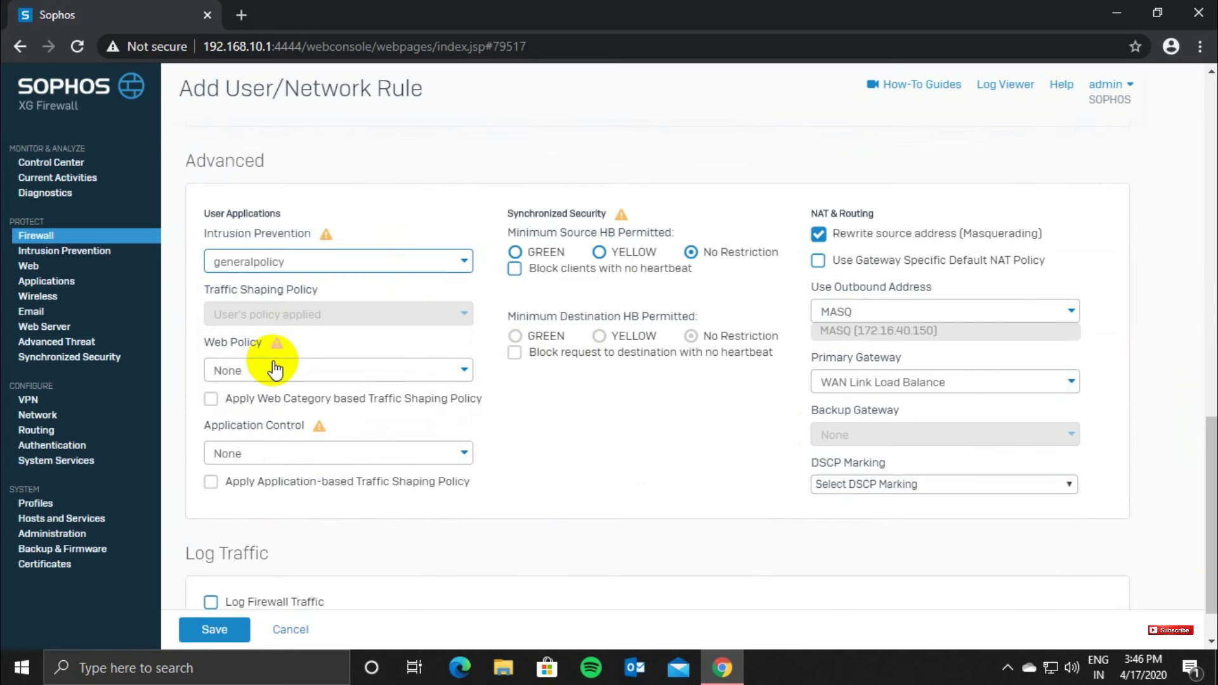
pyautogui.click(273, 367)
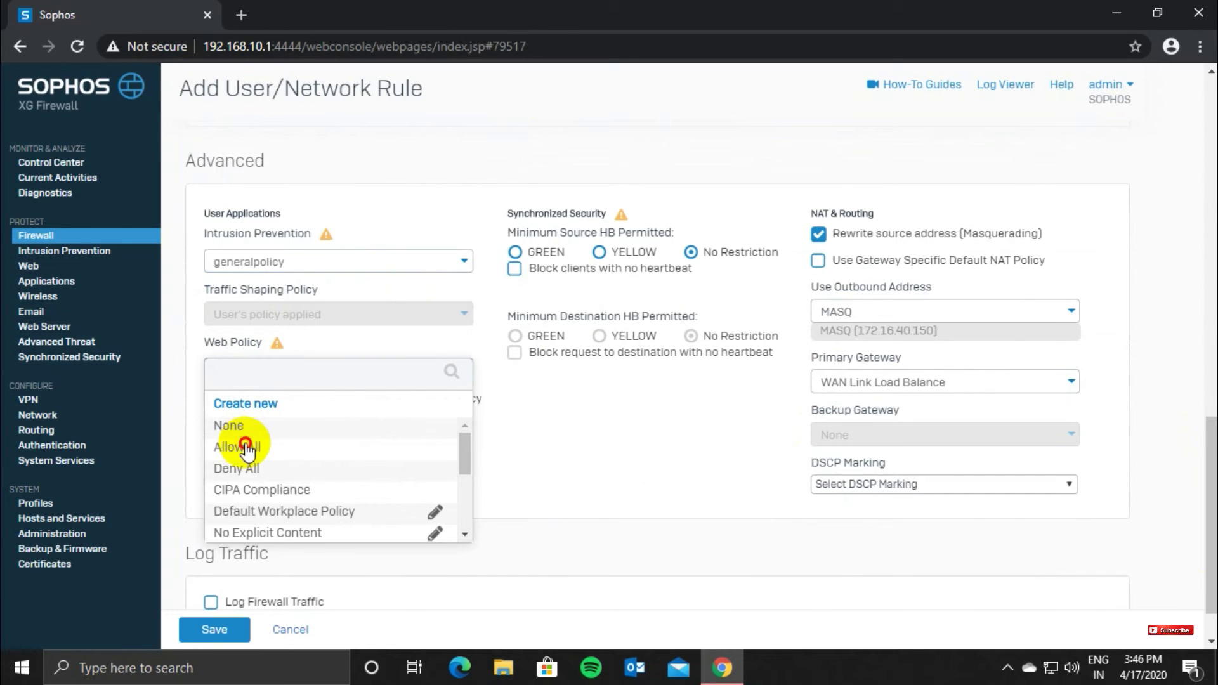
pyautogui.click(246, 446)
pyautogui.click(254, 452)
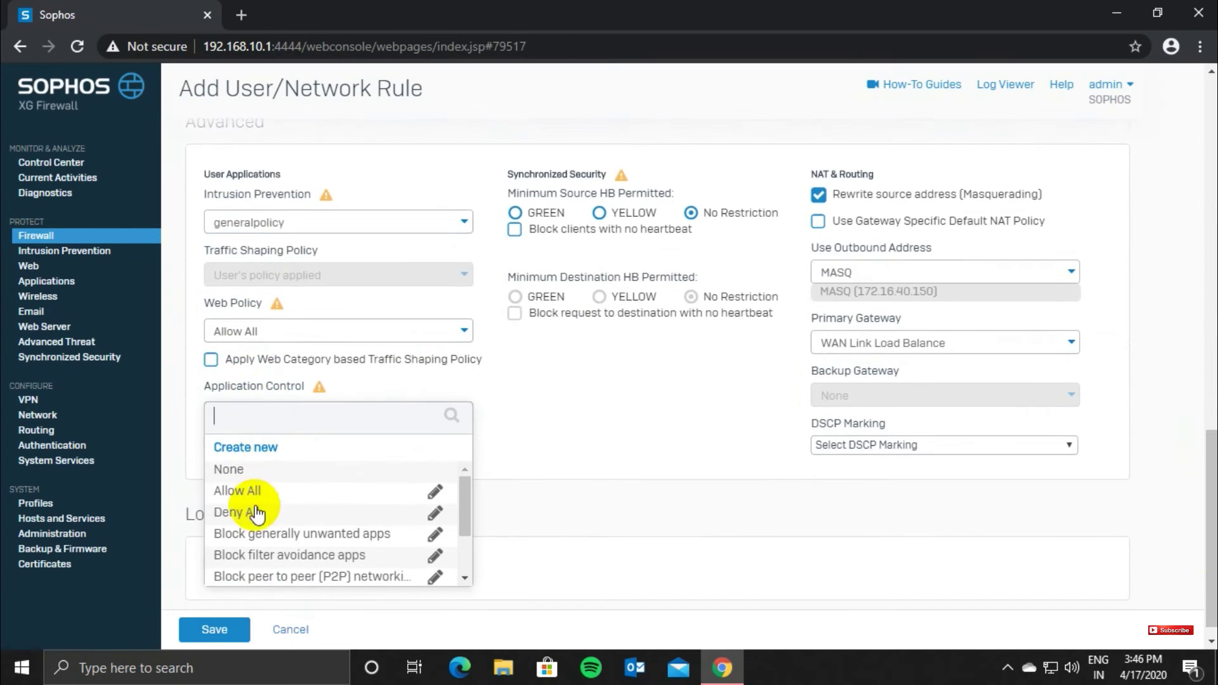
pyautogui.click(250, 494)
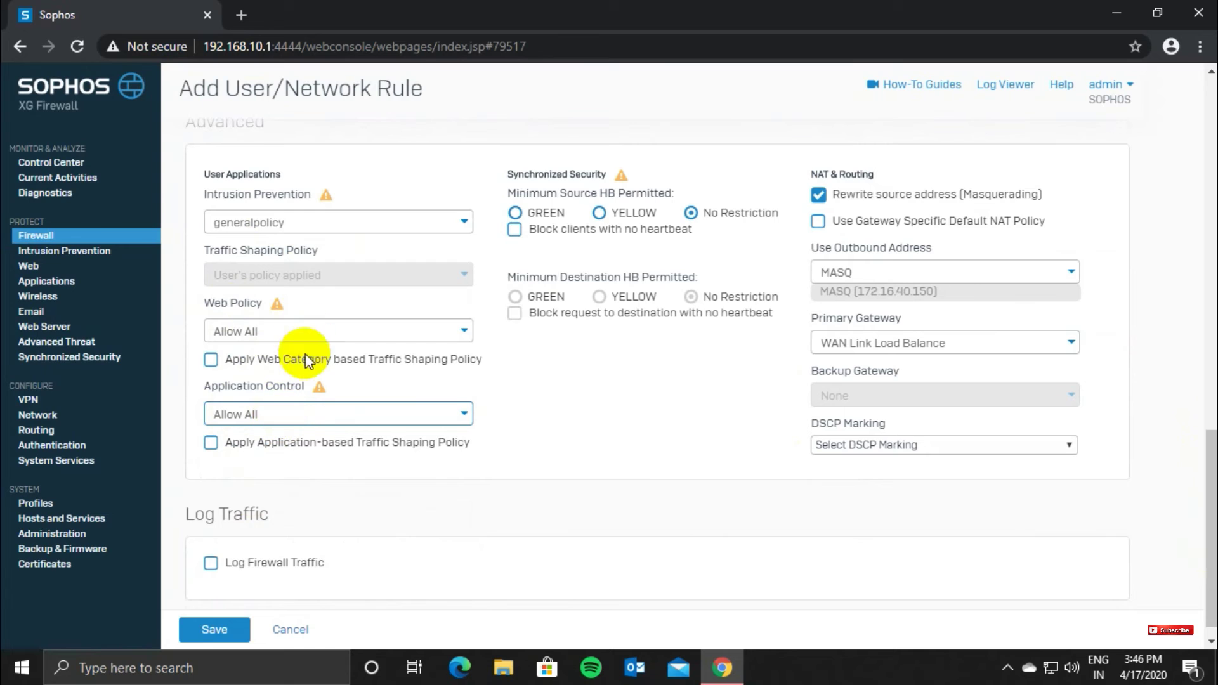
pyautogui.click(212, 563)
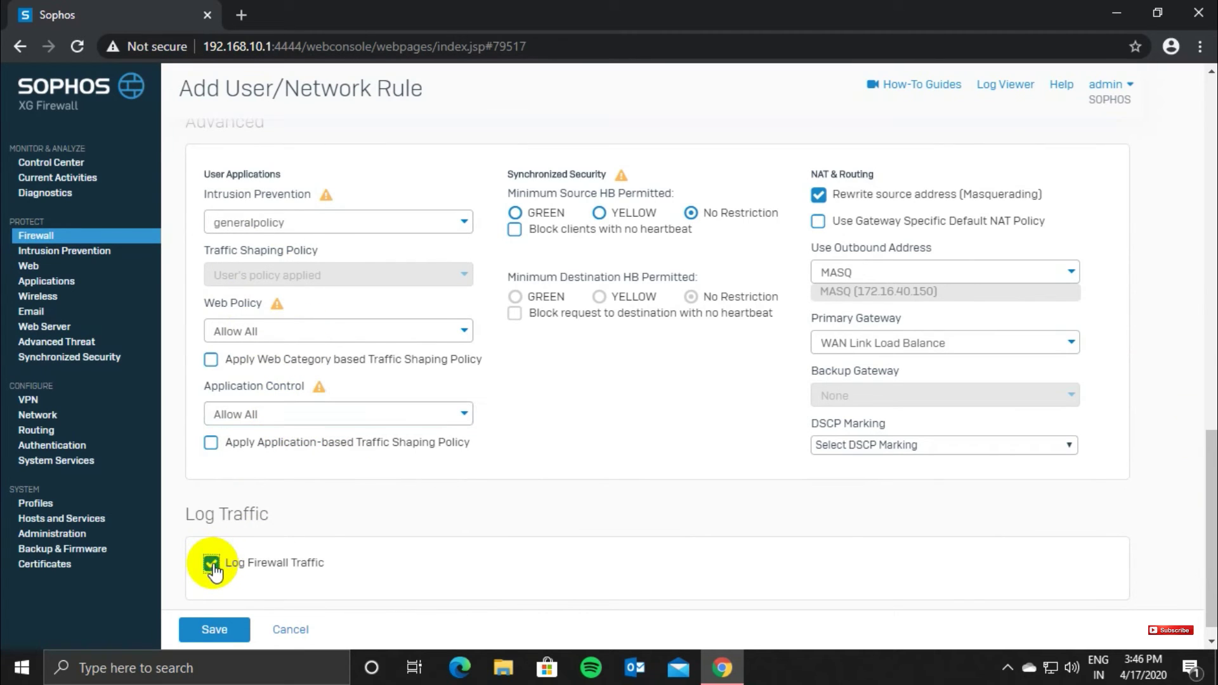
pyautogui.click(215, 628)
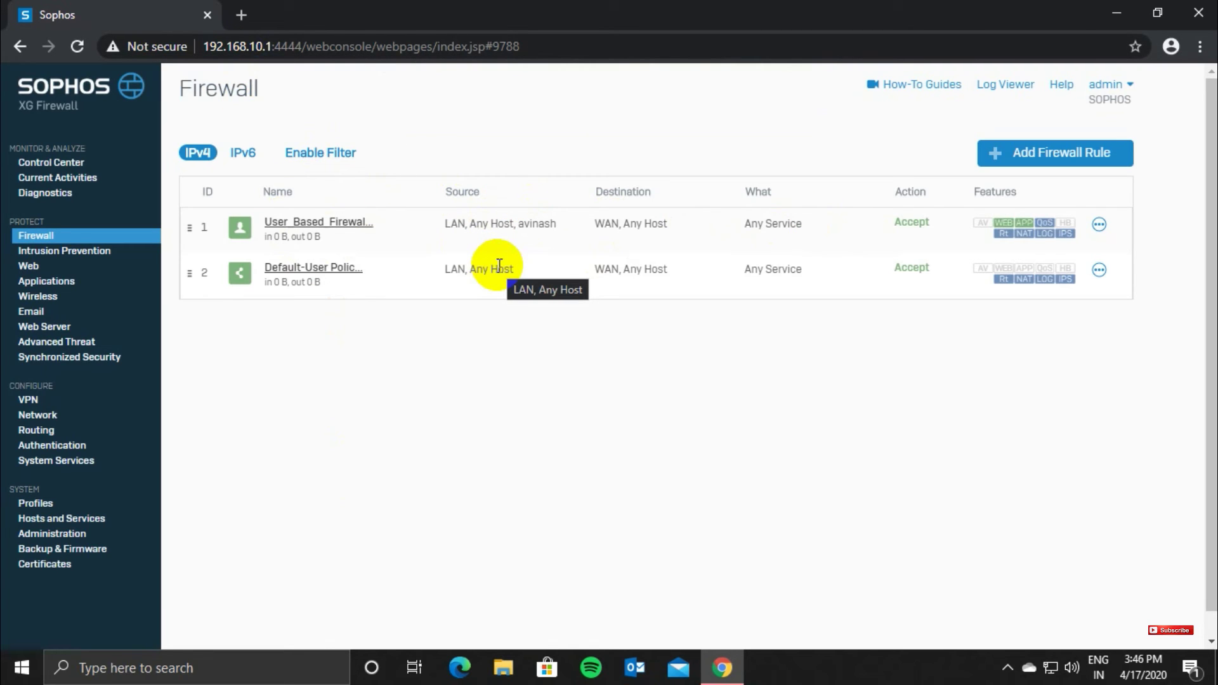
# Step: Open a new browser tab alongside the firewall console
pyautogui.click(245, 16)
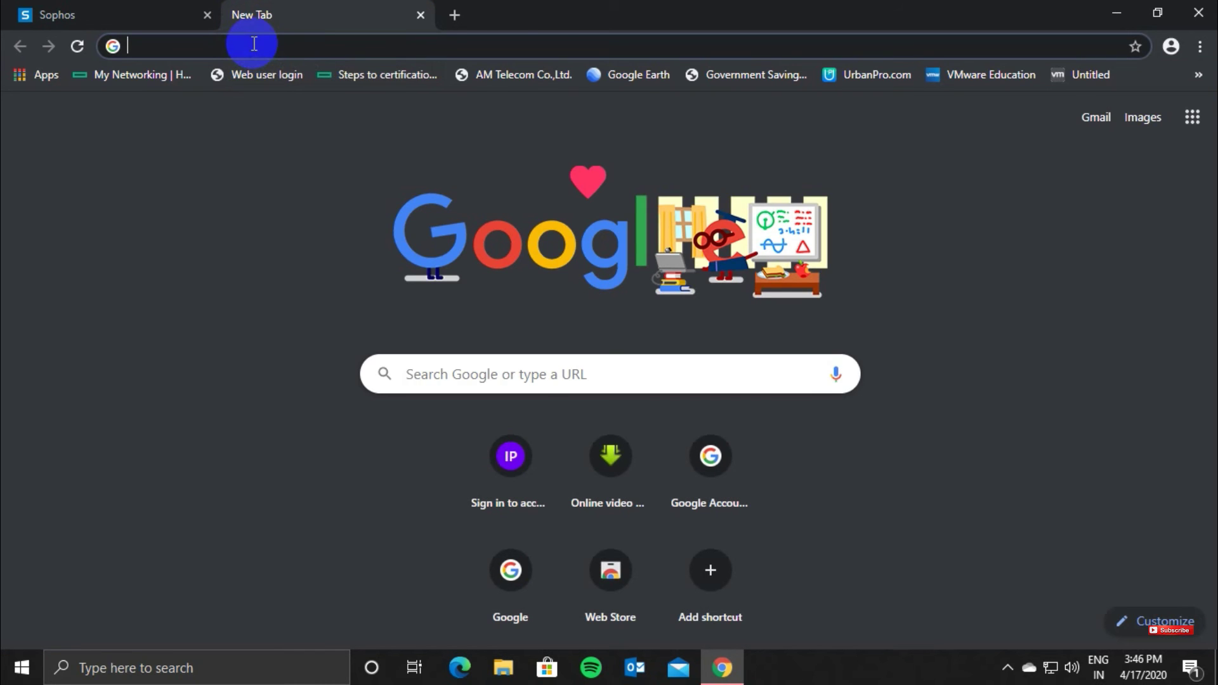
pyautogui.write('htt')
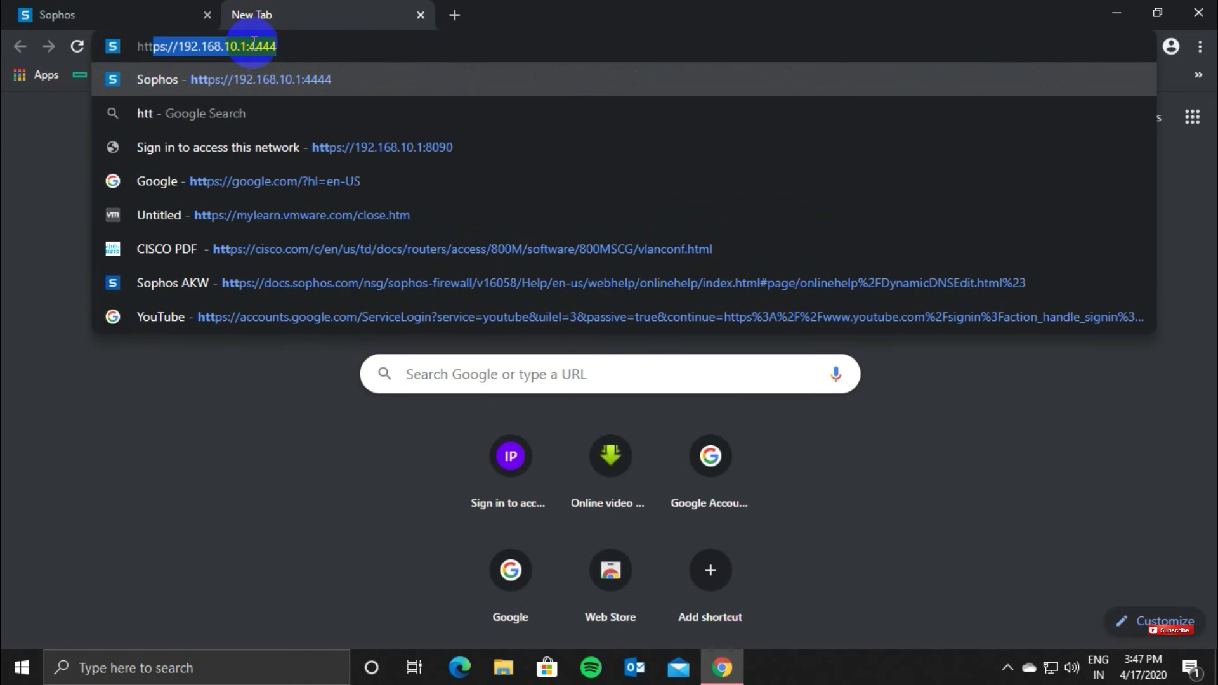
pyautogui.write('ps:')
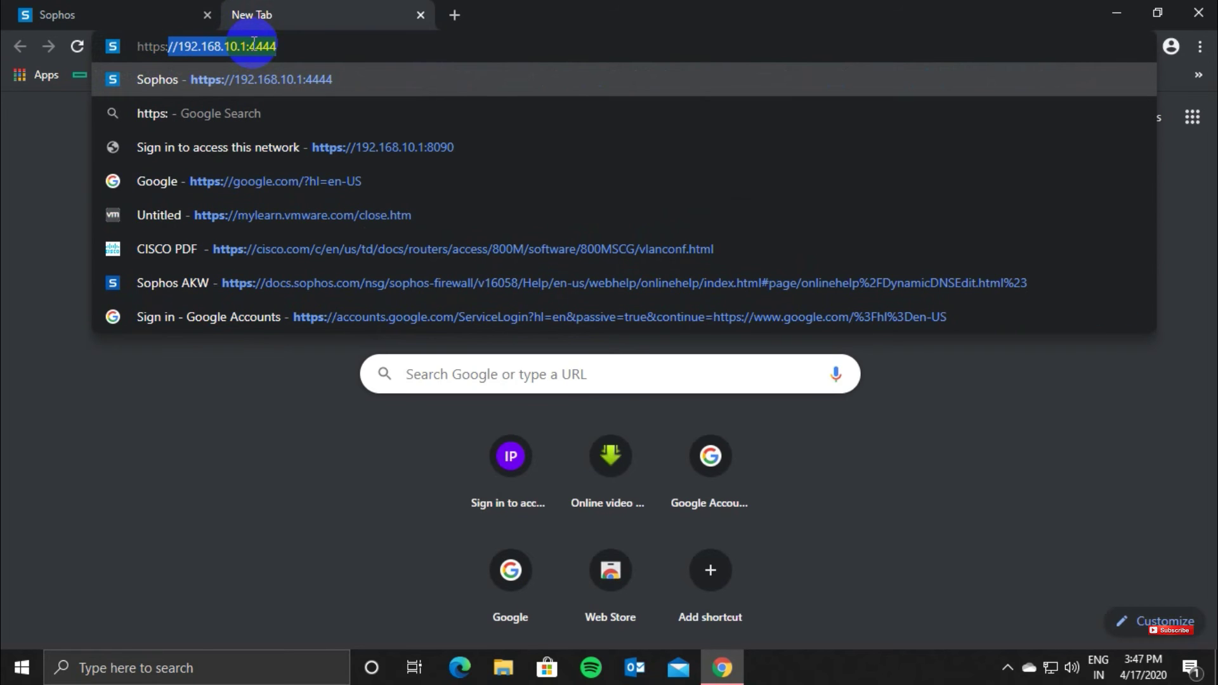
pyautogui.write('//192.168')
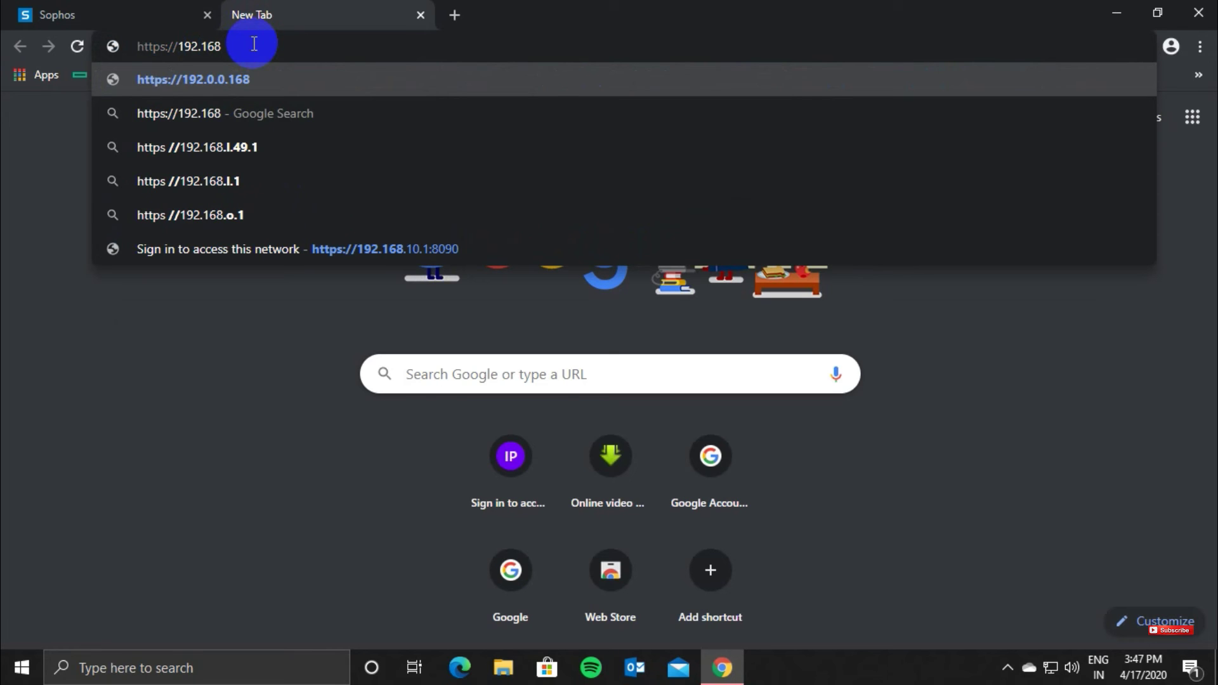
pyautogui.write('.10.')
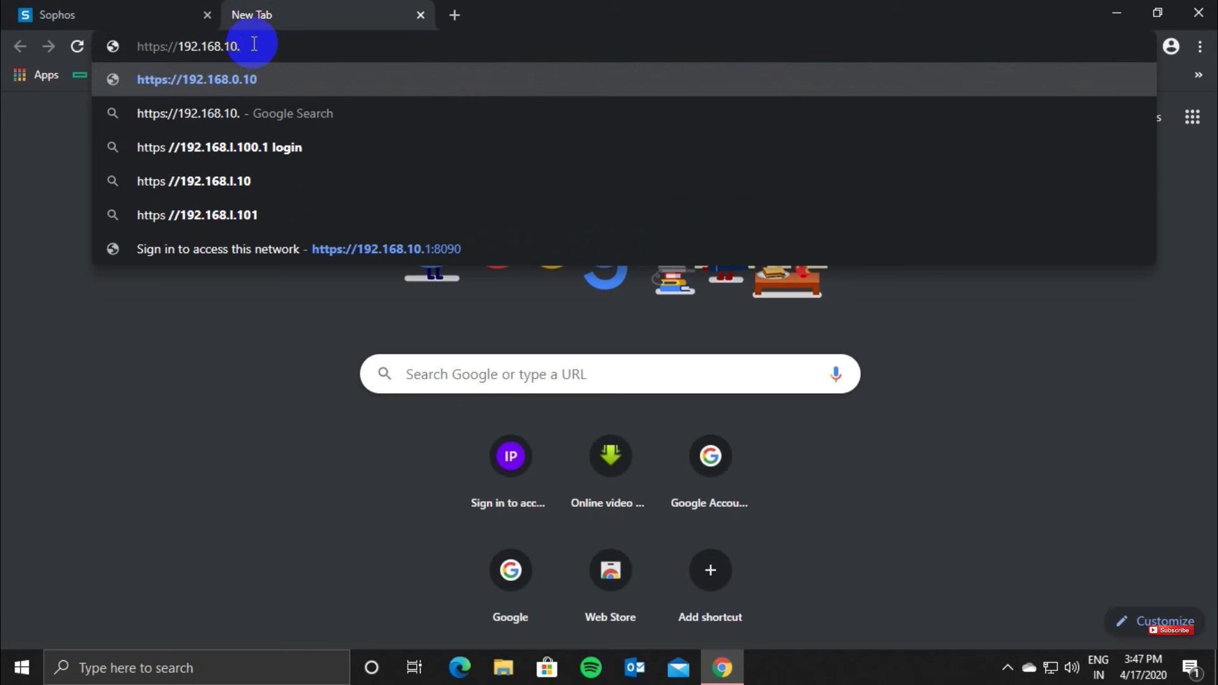
pyautogui.write('1:')
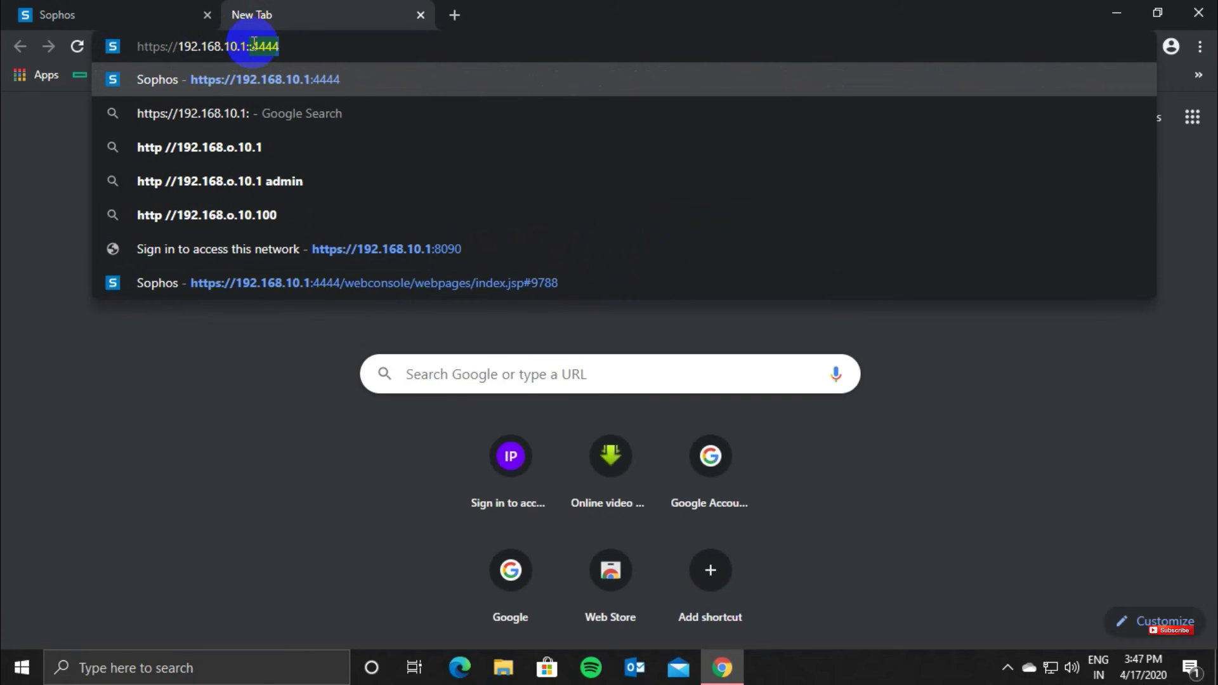
pyautogui.write('8')
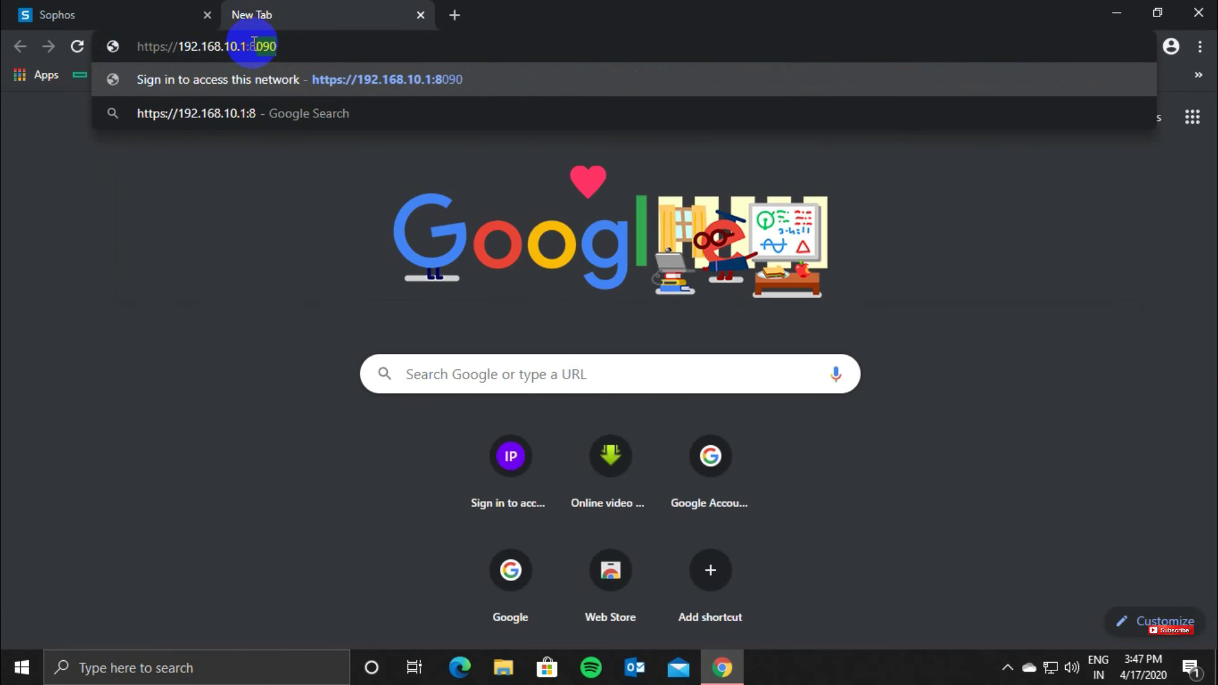
pyautogui.write('090')
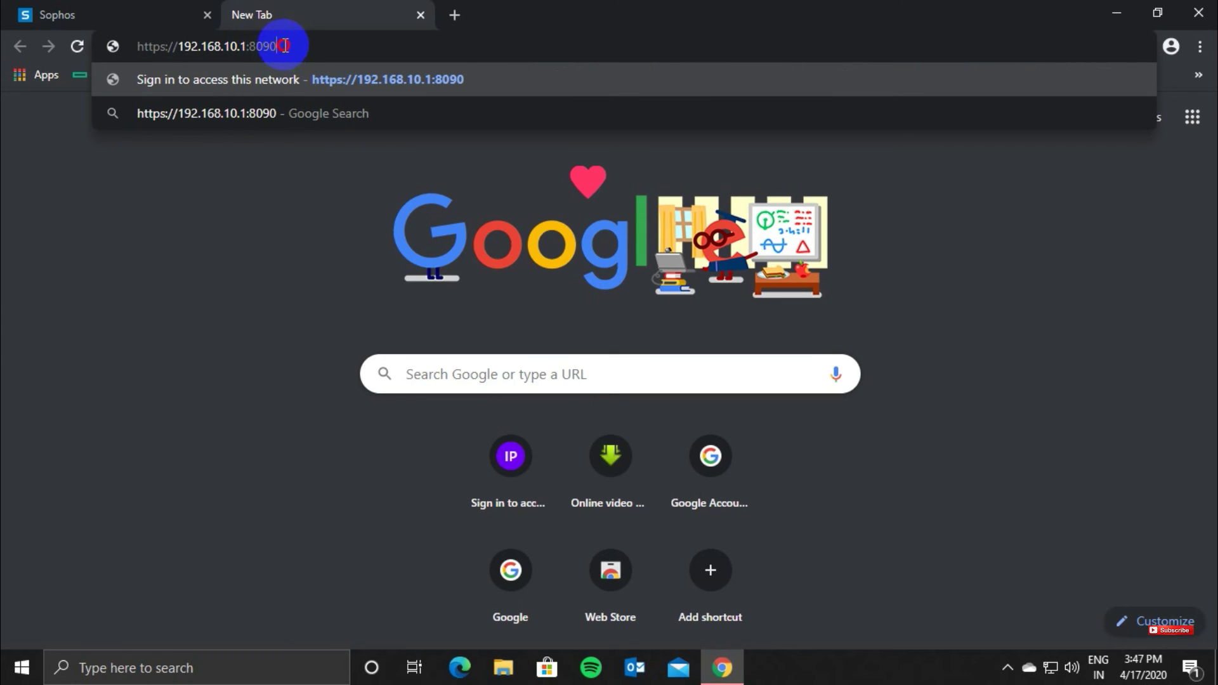
pyautogui.click(267, 46)
pyautogui.doubleClick(267, 46)
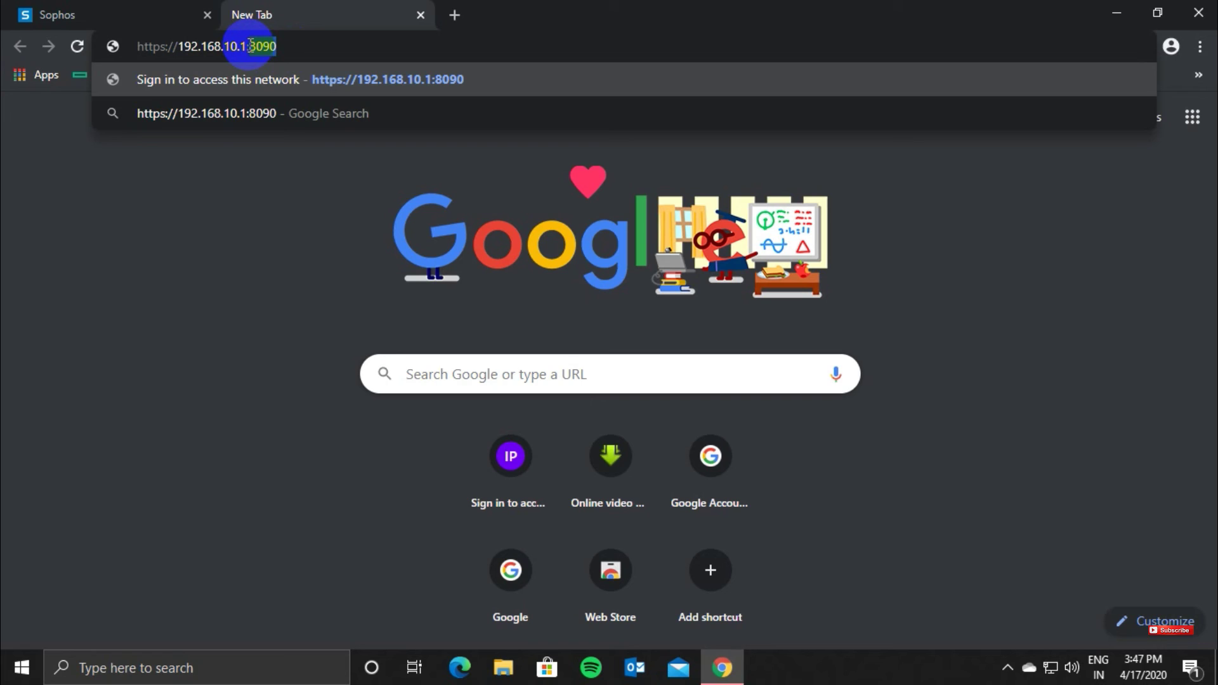
pyautogui.click(293, 43)
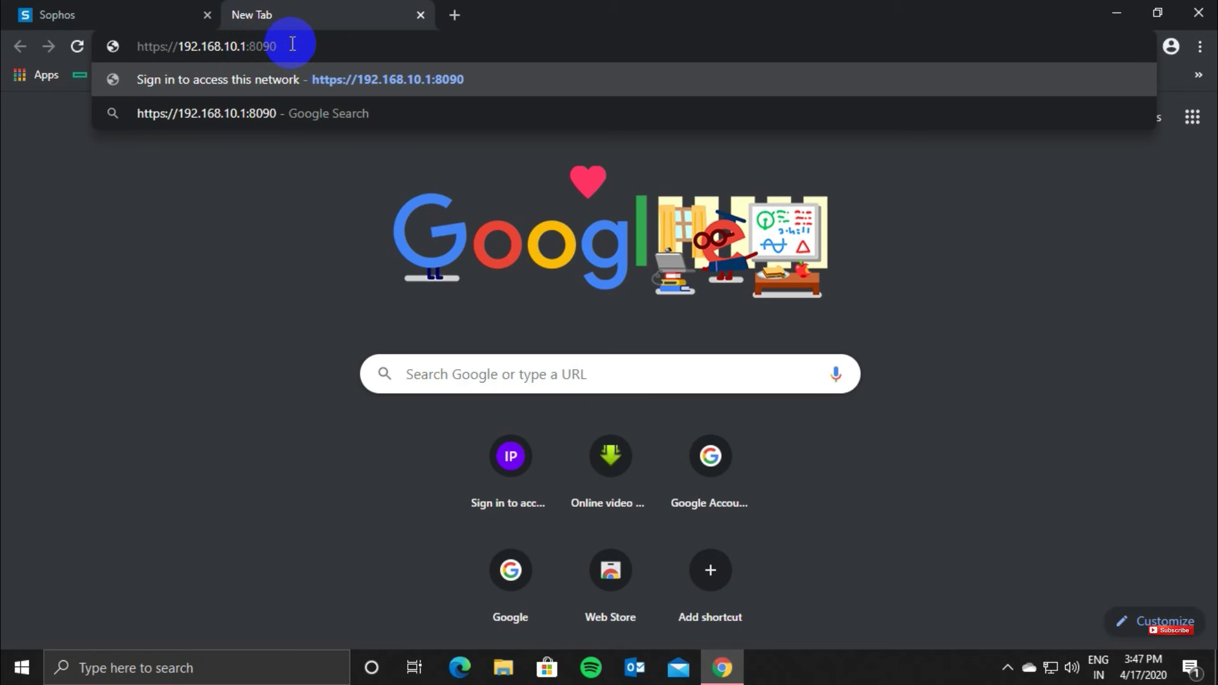
pyautogui.press('Return')
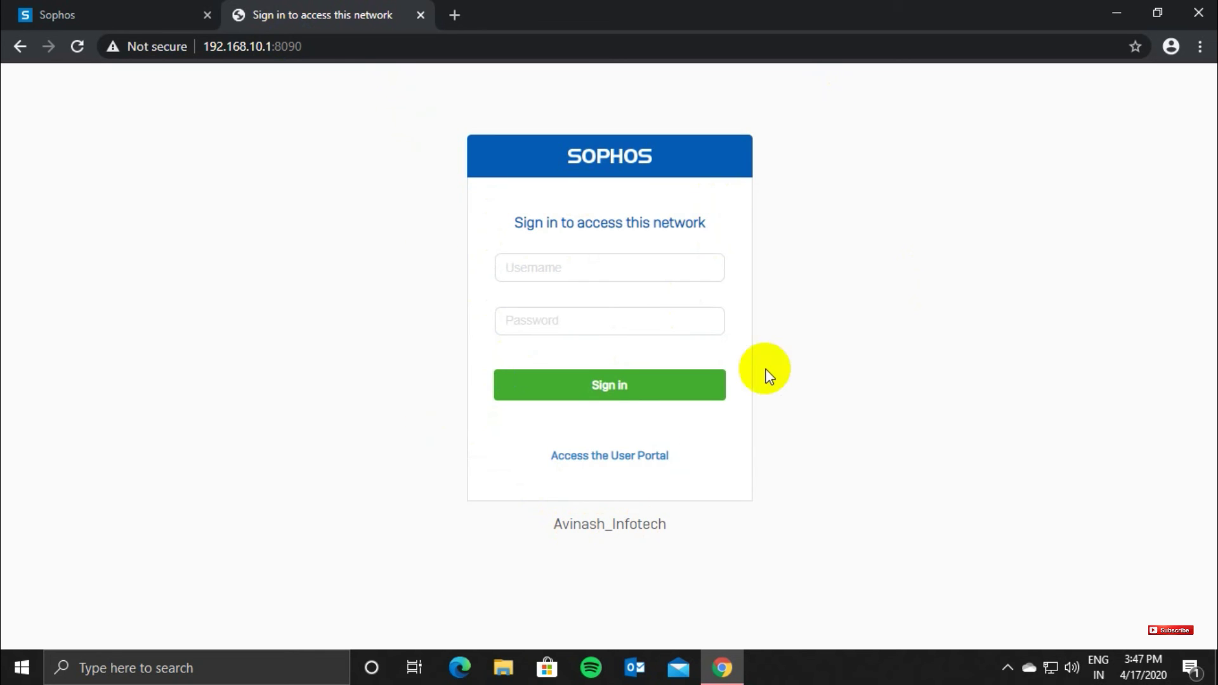
# Step: Submit the new local user's username and password on the captive portal, then view the Signed in confirmation
pyautogui.click(546, 268)
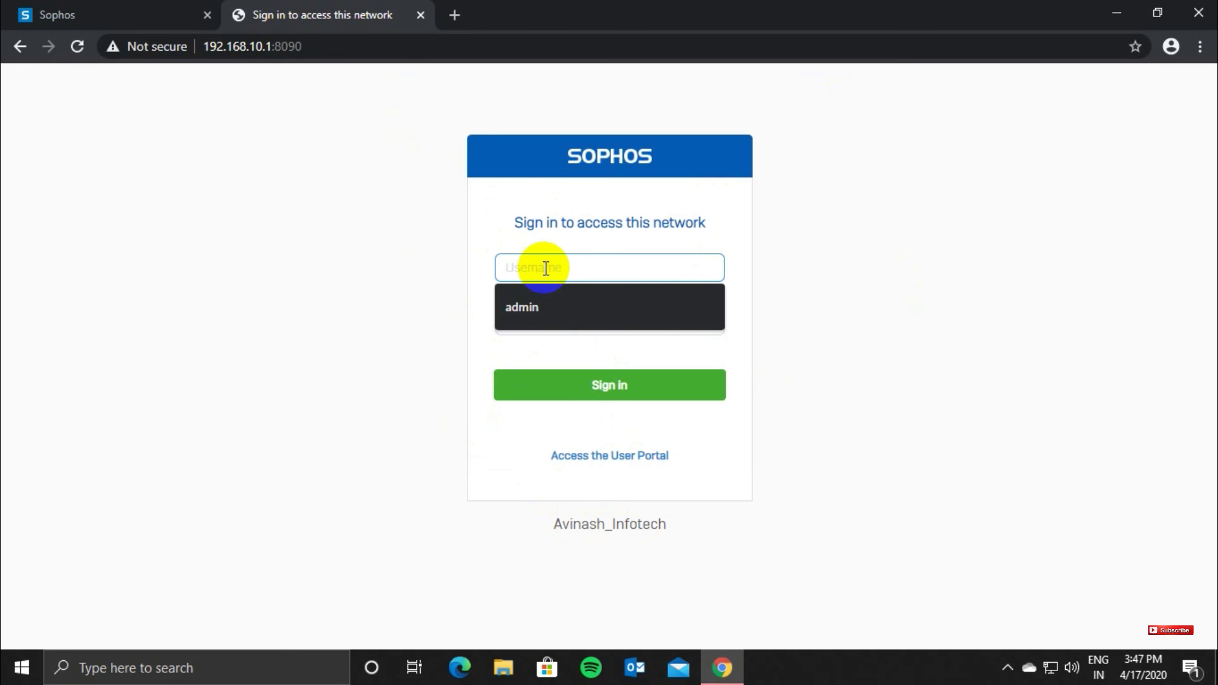
pyautogui.write('avinash')
pyautogui.press('Tab')
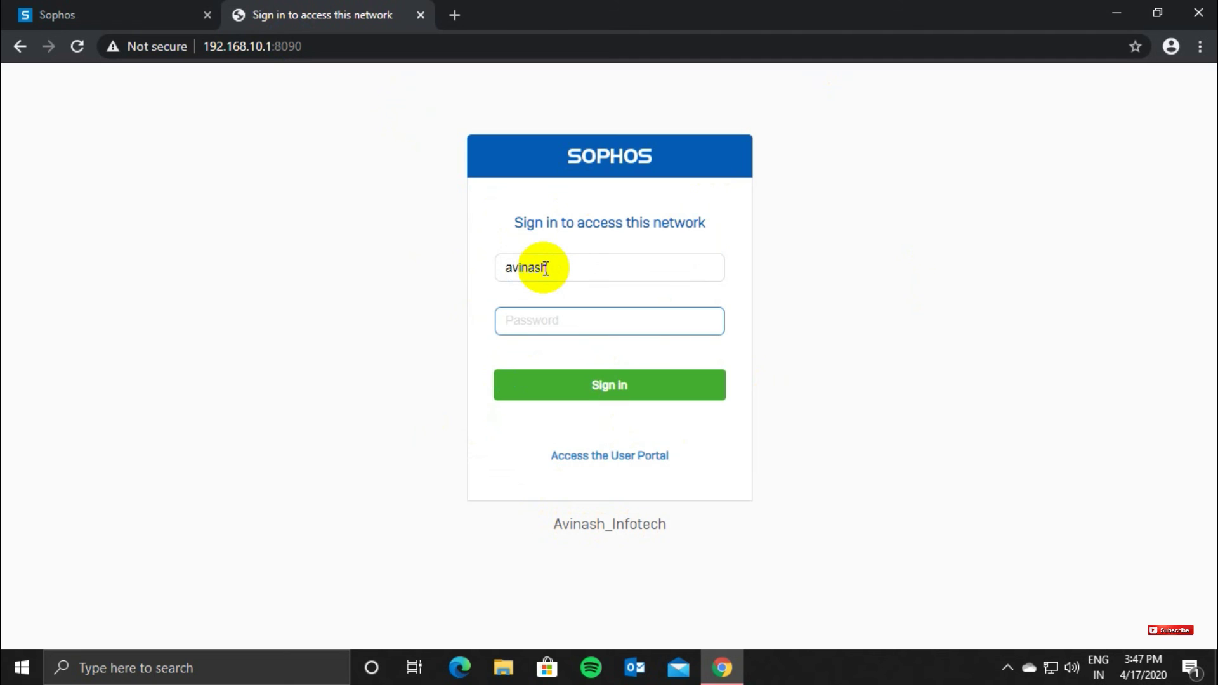
pyautogui.write('•••••••••')
pyautogui.press('Return')
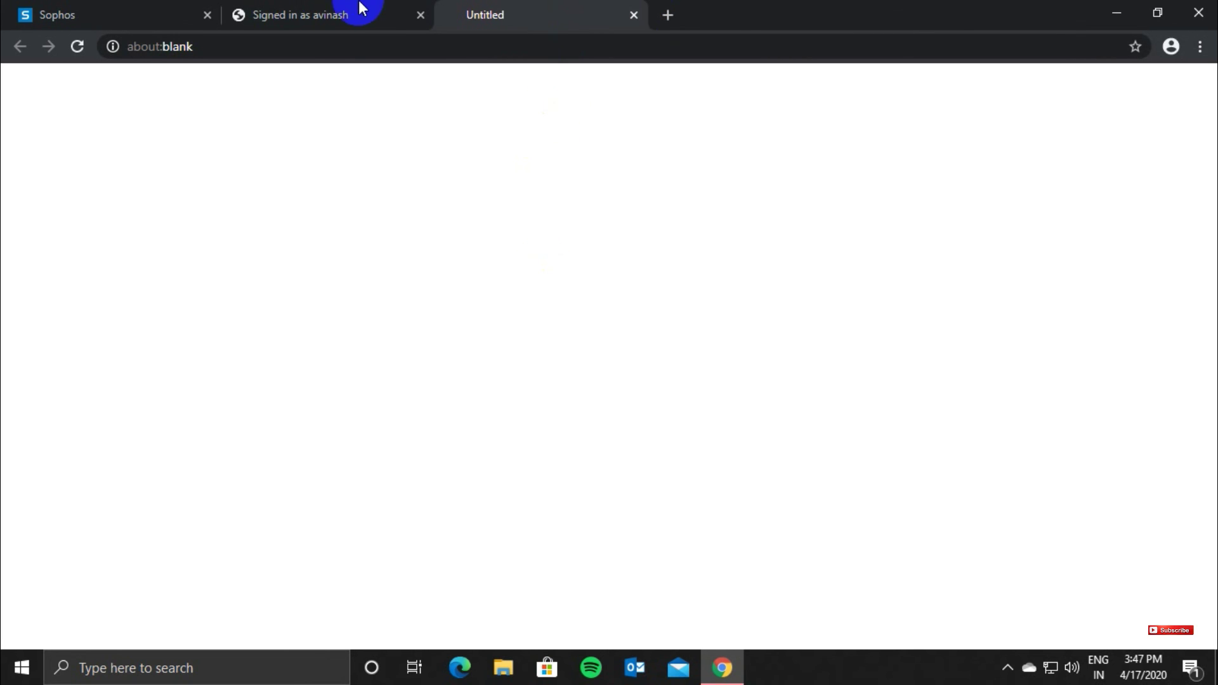
pyautogui.click(321, 13)
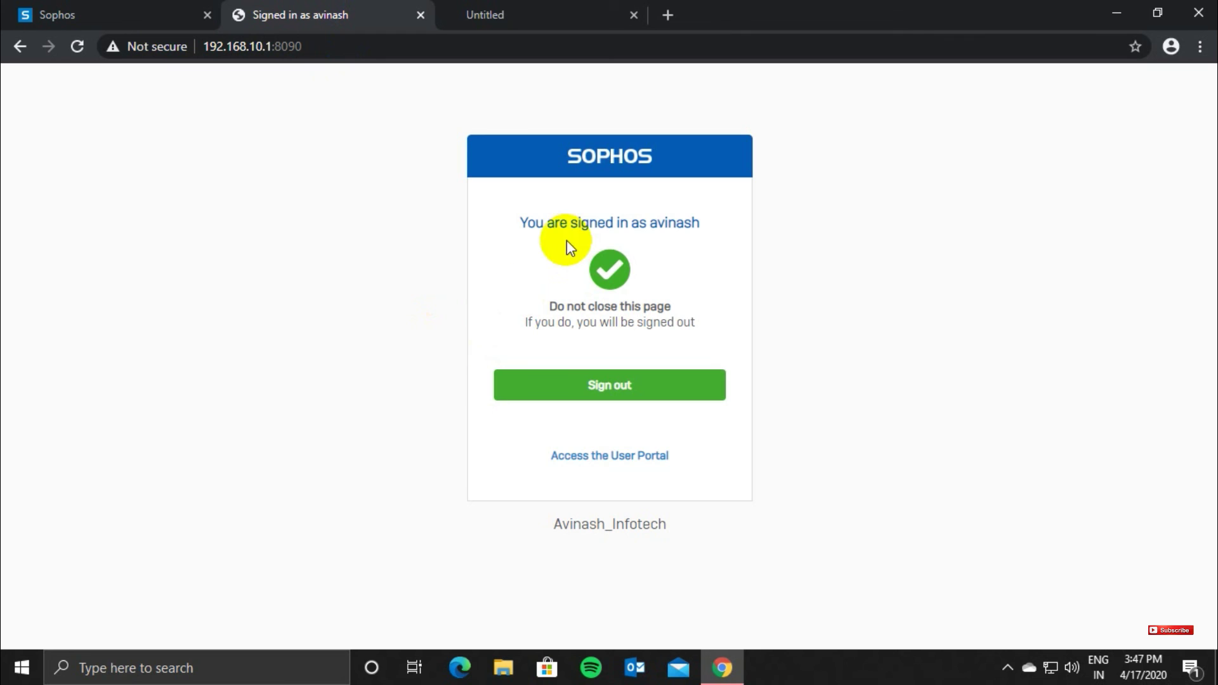